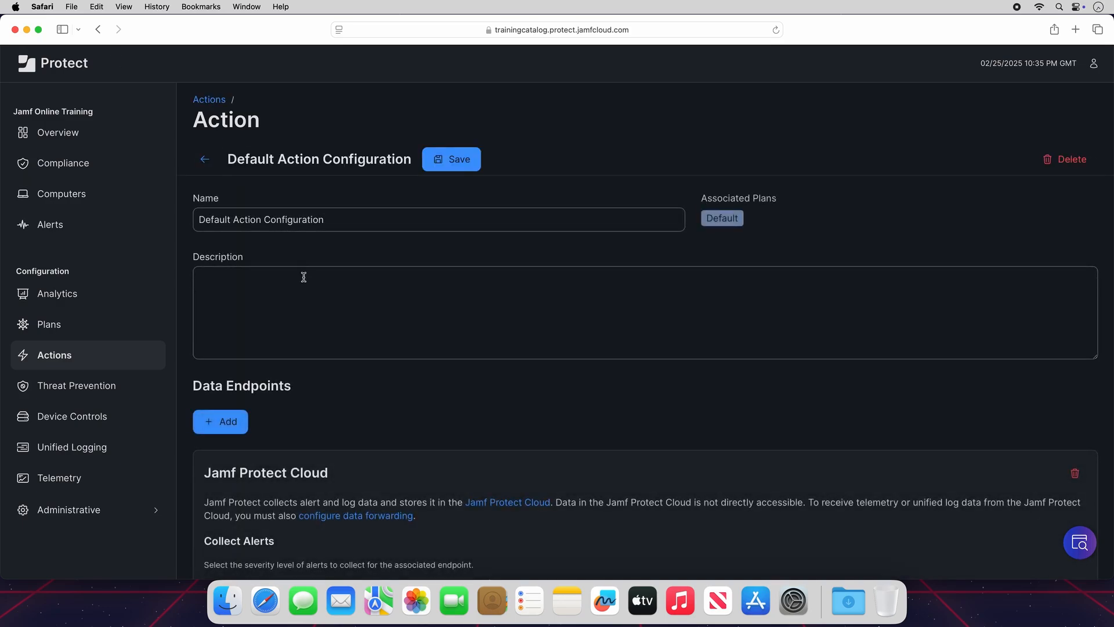
# Turn off Low, Medium and High alert collection for the Jamf Protect Cloud endpoint and re-enable all three severities.
pyautogui.scroll(-3, 498, 416)
pyautogui.scroll(-2, 498, 416)
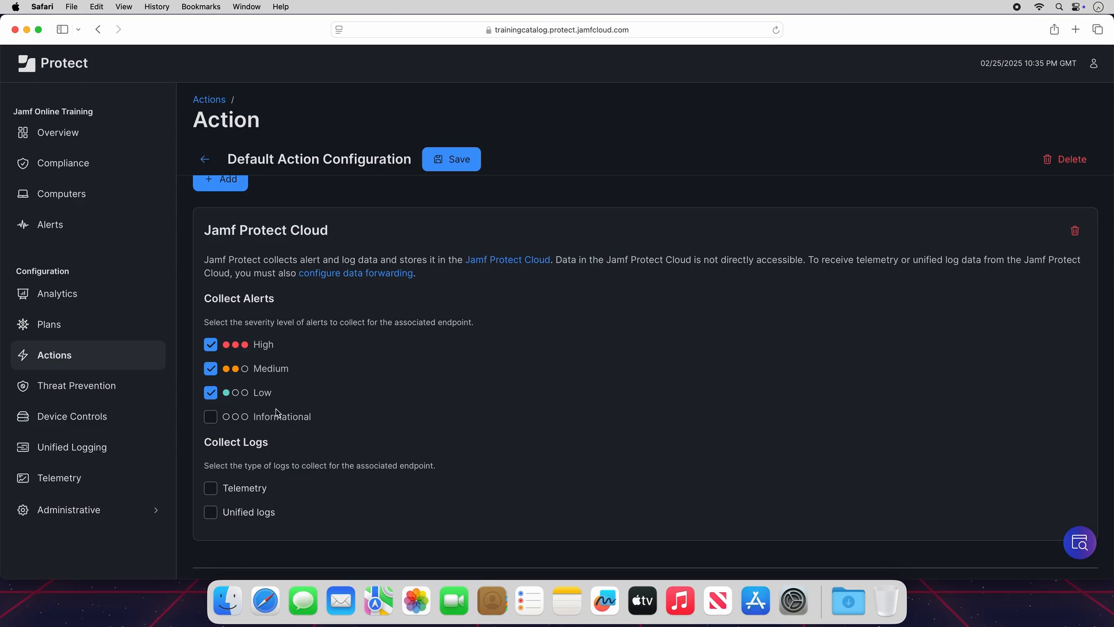
pyautogui.click(211, 393)
pyautogui.click(212, 371)
pyautogui.click(212, 347)
pyautogui.click(212, 346)
pyautogui.click(211, 370)
pyautogui.click(211, 394)
# Enable telemetry and unified log collection for the Jamf Protect Cloud endpoint and disable both again.
pyautogui.click(210, 513)
pyautogui.click(210, 519)
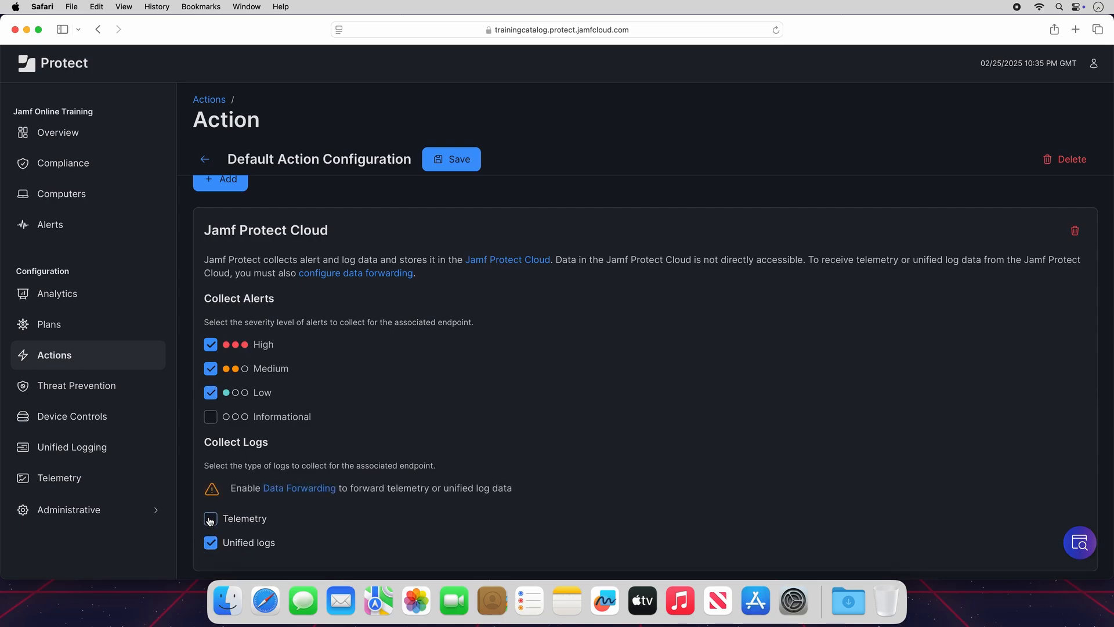
pyautogui.scroll(1, 315, 530)
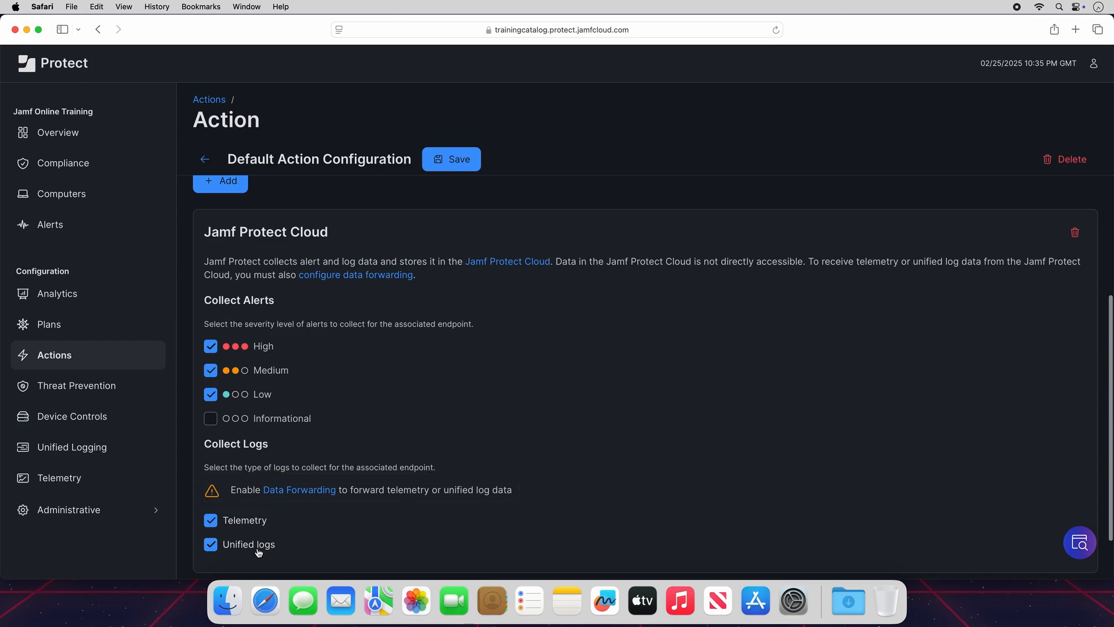
pyautogui.click(211, 537)
pyautogui.click(211, 518)
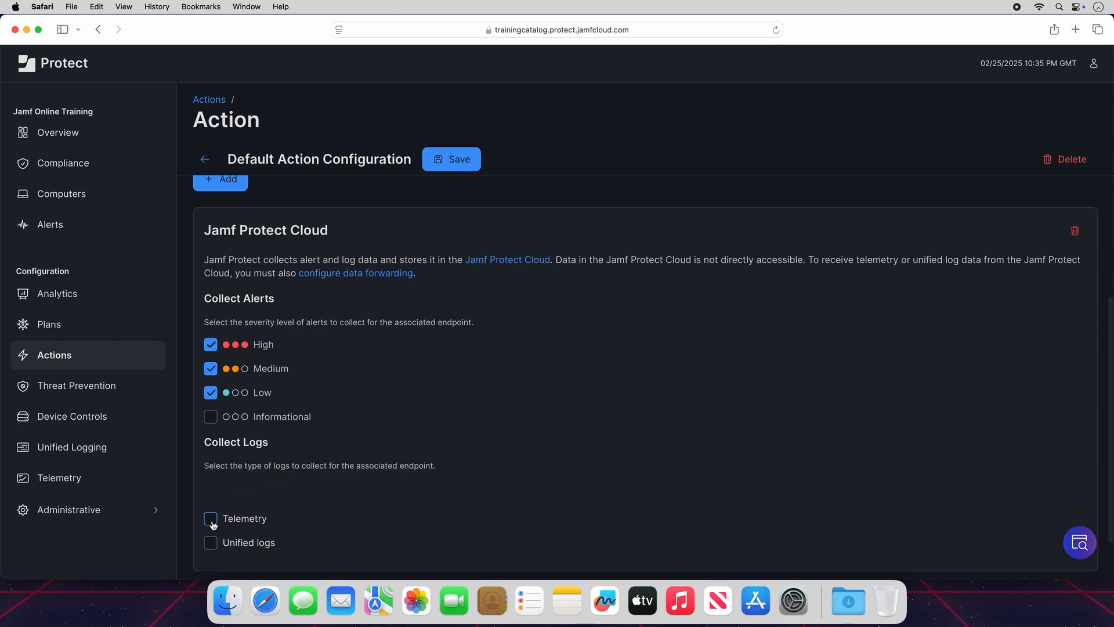
# Review the available data endpoint configurations and their type details without adding an endpoint.
pyautogui.scroll(2, 458, 439)
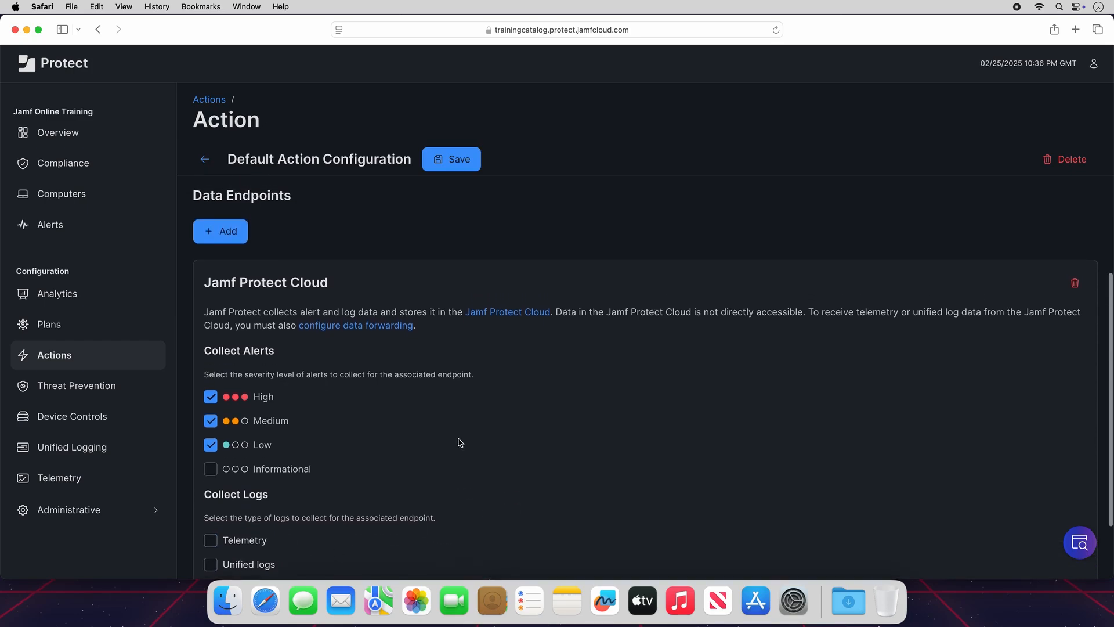
pyautogui.click(236, 243)
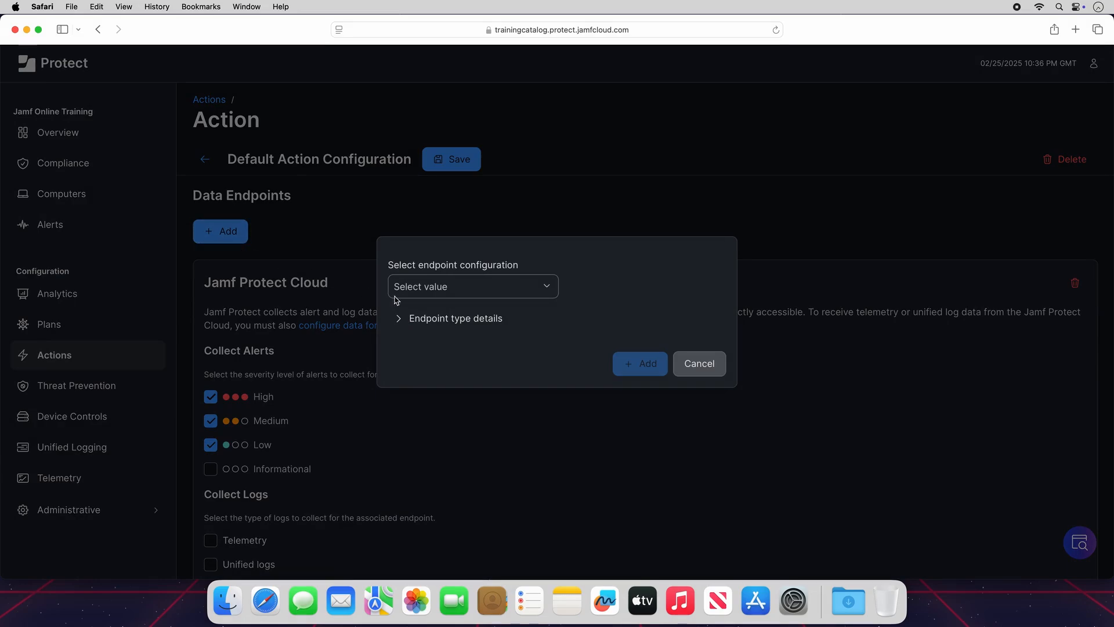
pyautogui.click(547, 287)
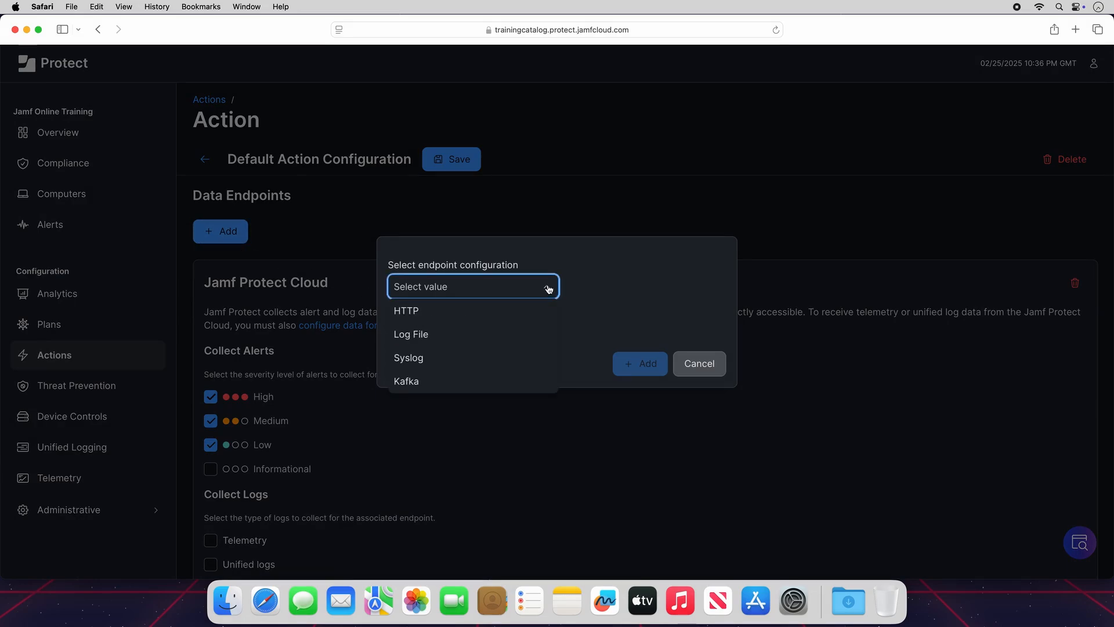
pyautogui.click(547, 288)
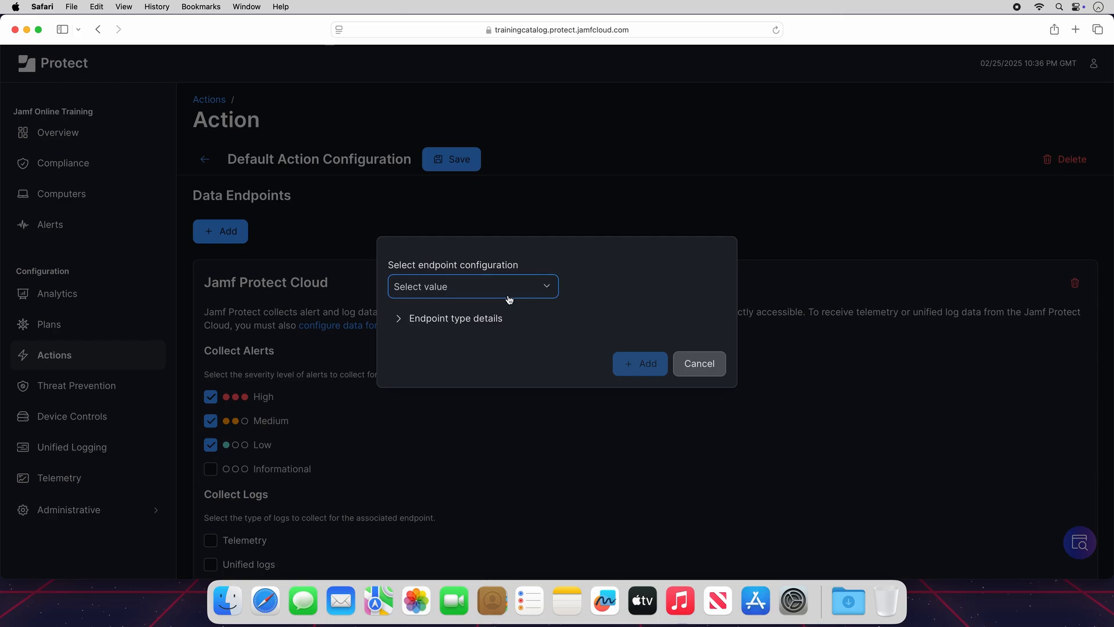
pyautogui.click(399, 320)
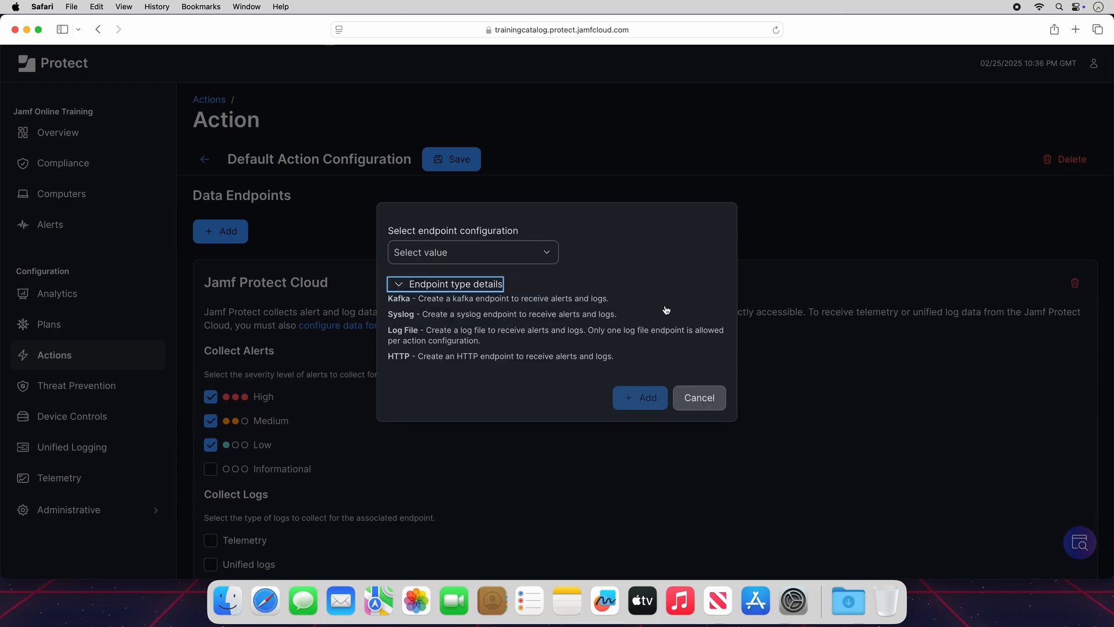
pyautogui.click(692, 402)
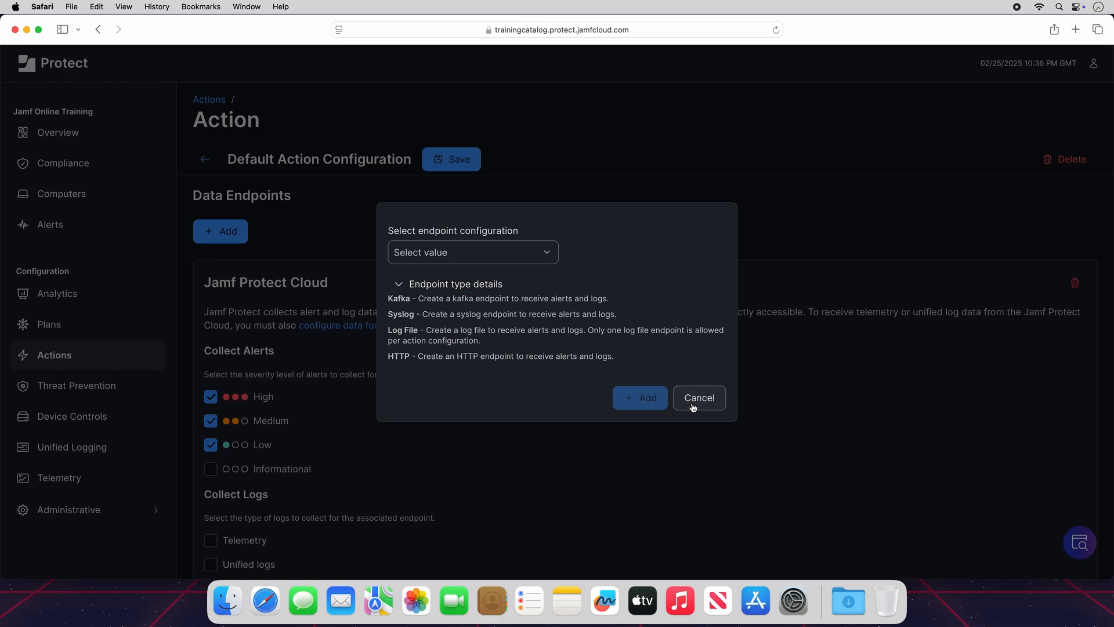
# Examine the Remote Alert data attributes and compare the Minimal and Everything collection options.
pyautogui.scroll(-10, 456, 387)
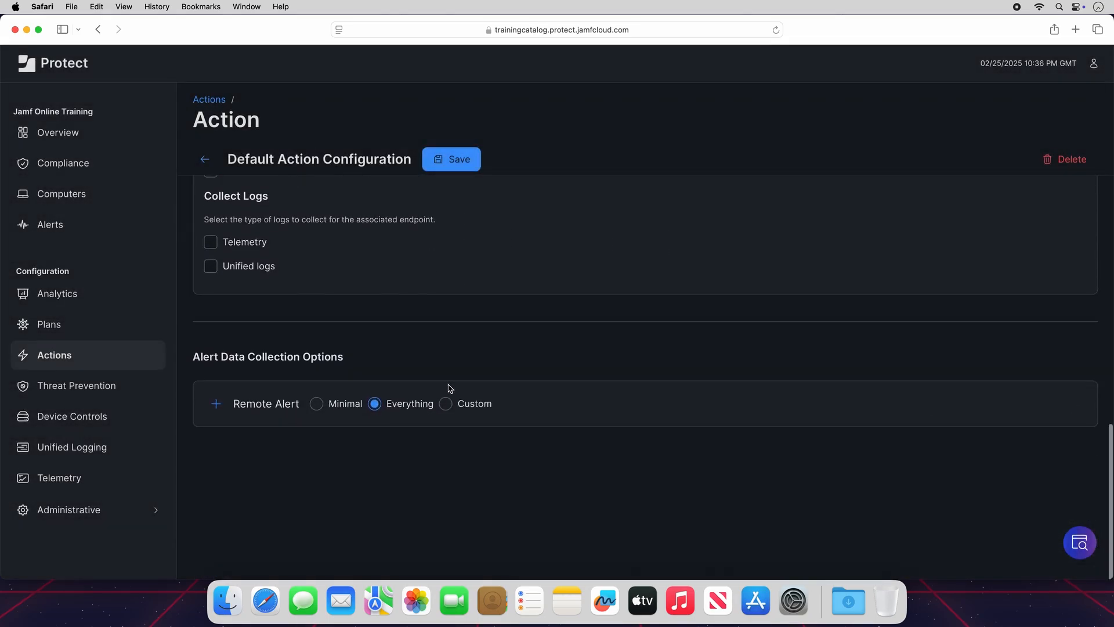
pyautogui.click(216, 403)
pyautogui.scroll(-5, 438, 343)
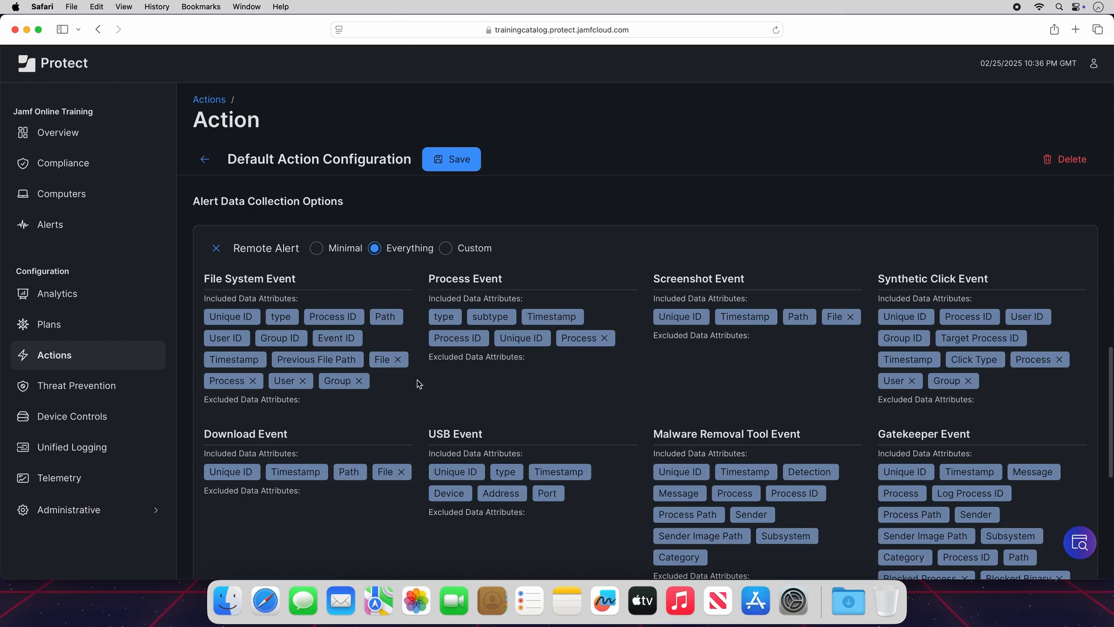
pyautogui.click(316, 250)
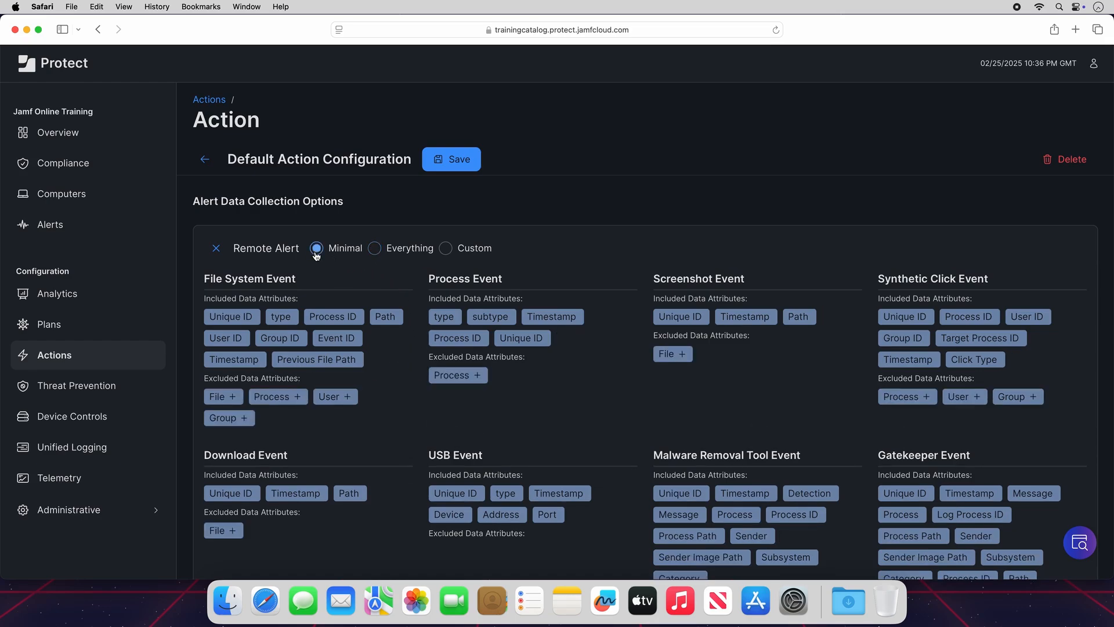
pyautogui.click(375, 250)
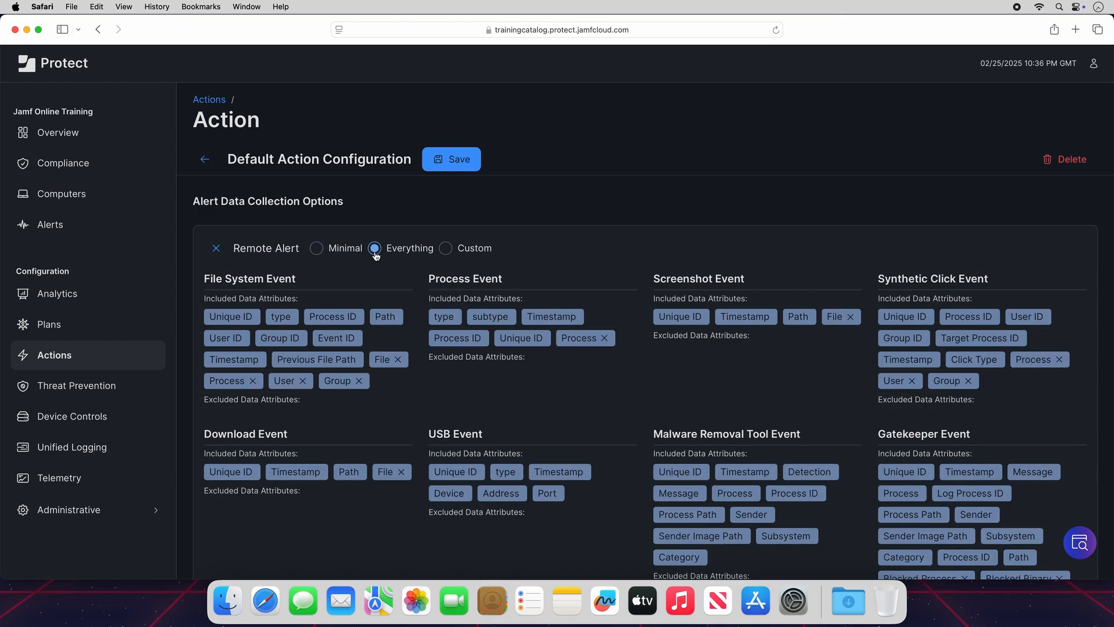
# Set Remote Alert collection to Custom and exclude Group, User and Process from File System Event and Process from Process Event.
pyautogui.click(447, 251)
pyautogui.click(359, 380)
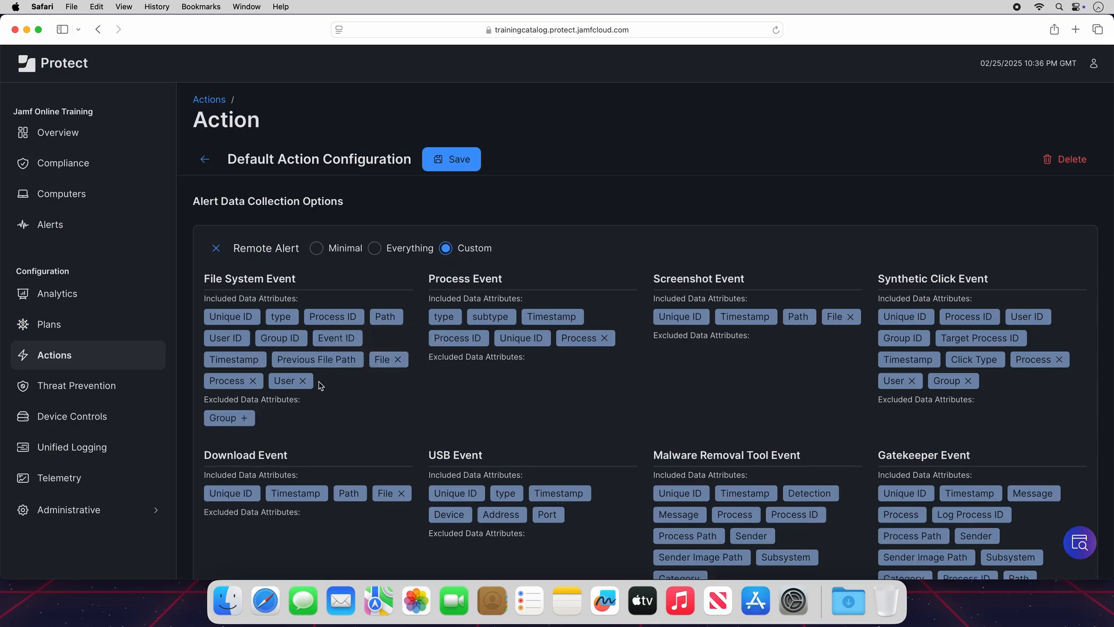
pyautogui.click(303, 381)
pyautogui.click(252, 381)
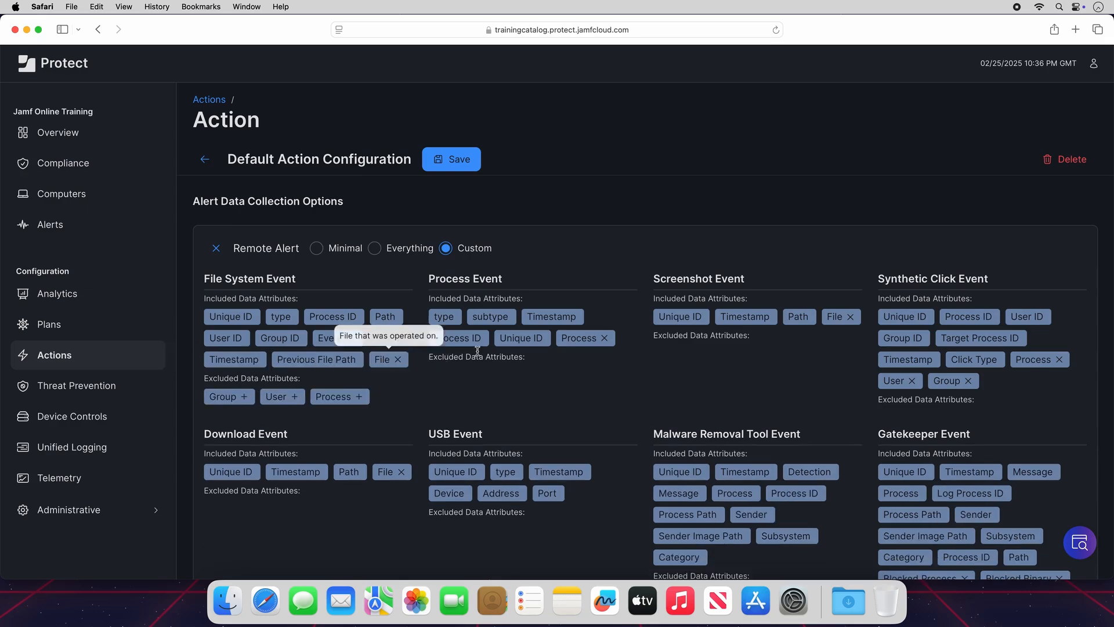
pyautogui.click(605, 339)
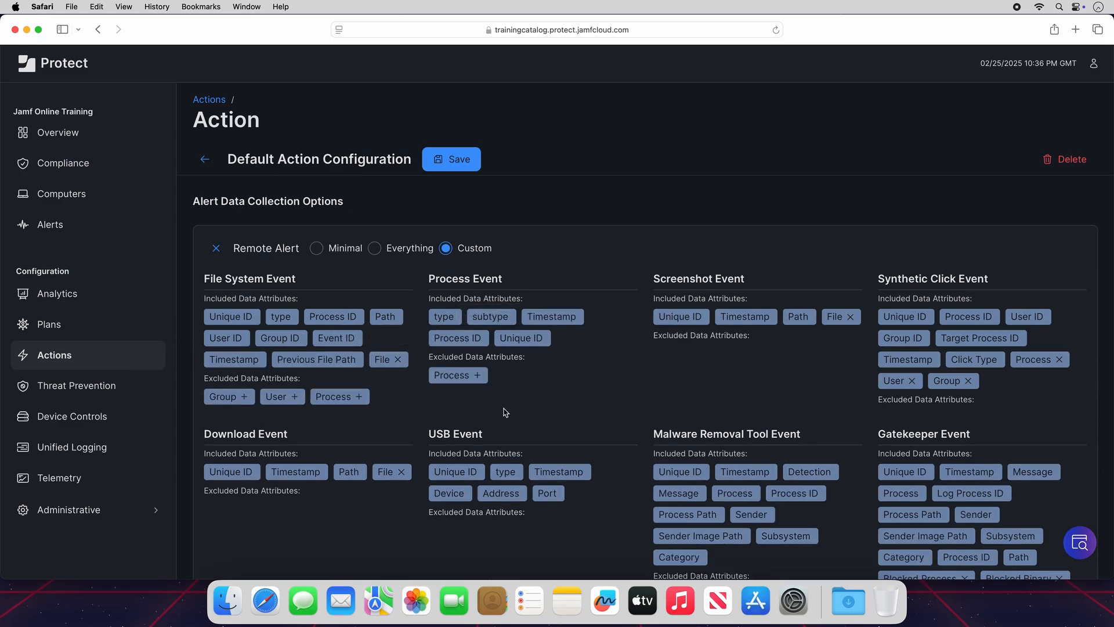
# Include Process again in File System Event and Process Event, restore Remote Alert collection to Everything, and collapse its attributes.
pyautogui.click(359, 398)
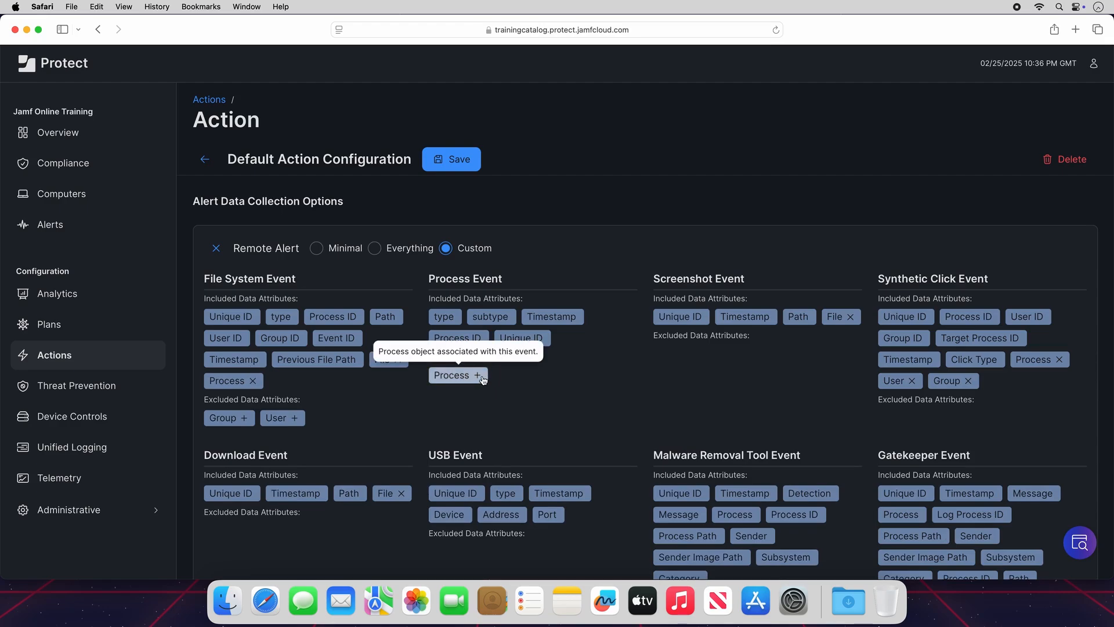
pyautogui.click(479, 376)
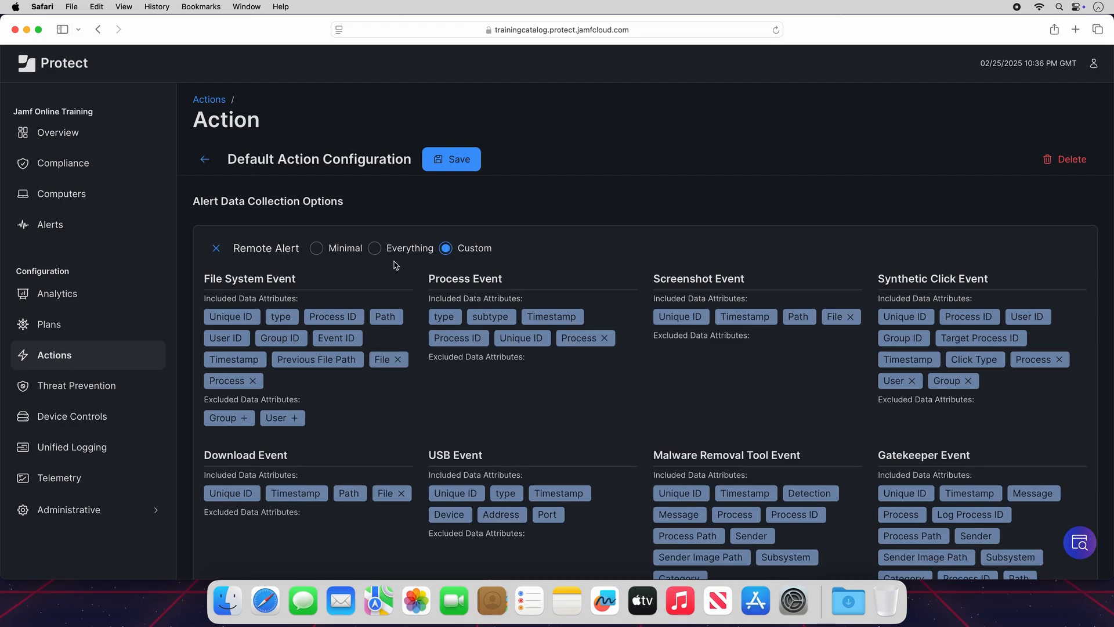
pyautogui.click(376, 248)
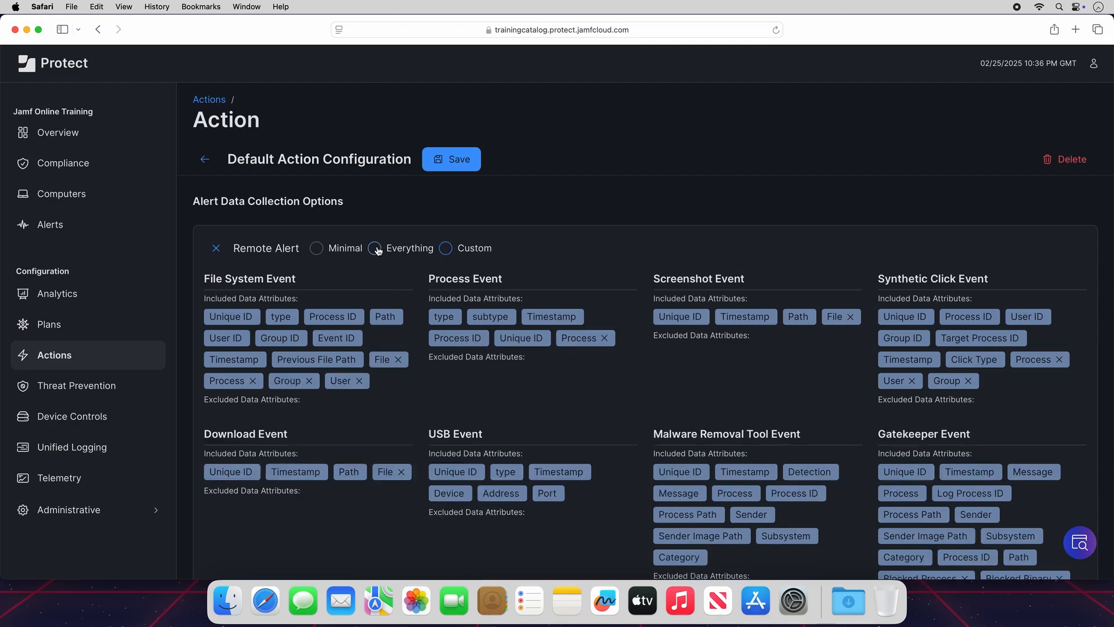
pyautogui.click(218, 249)
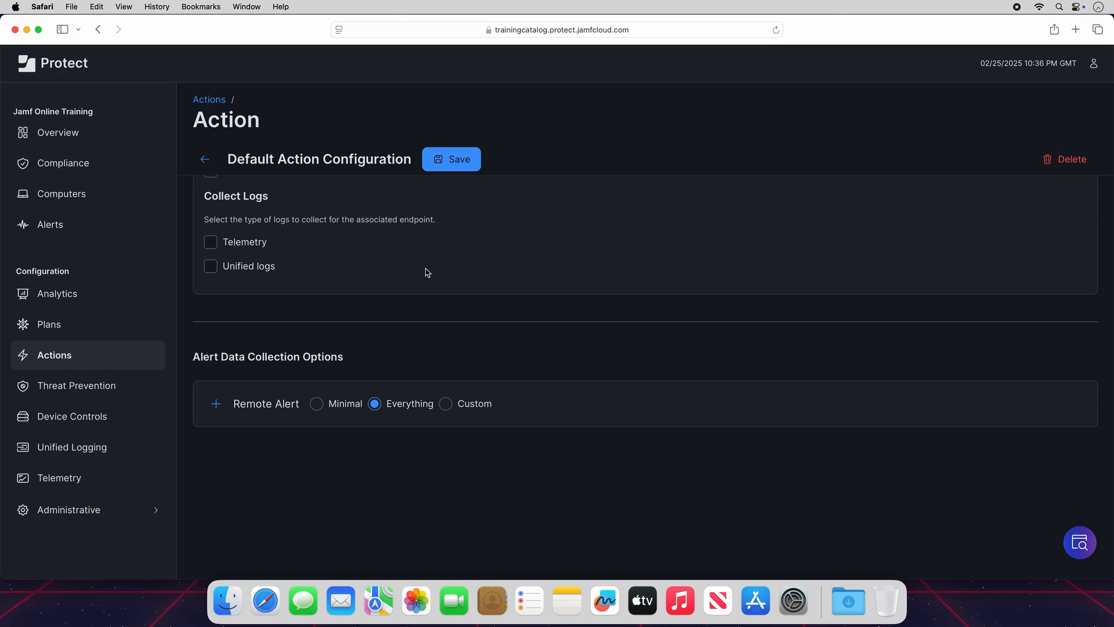
pyautogui.scroll(1, 425, 274)
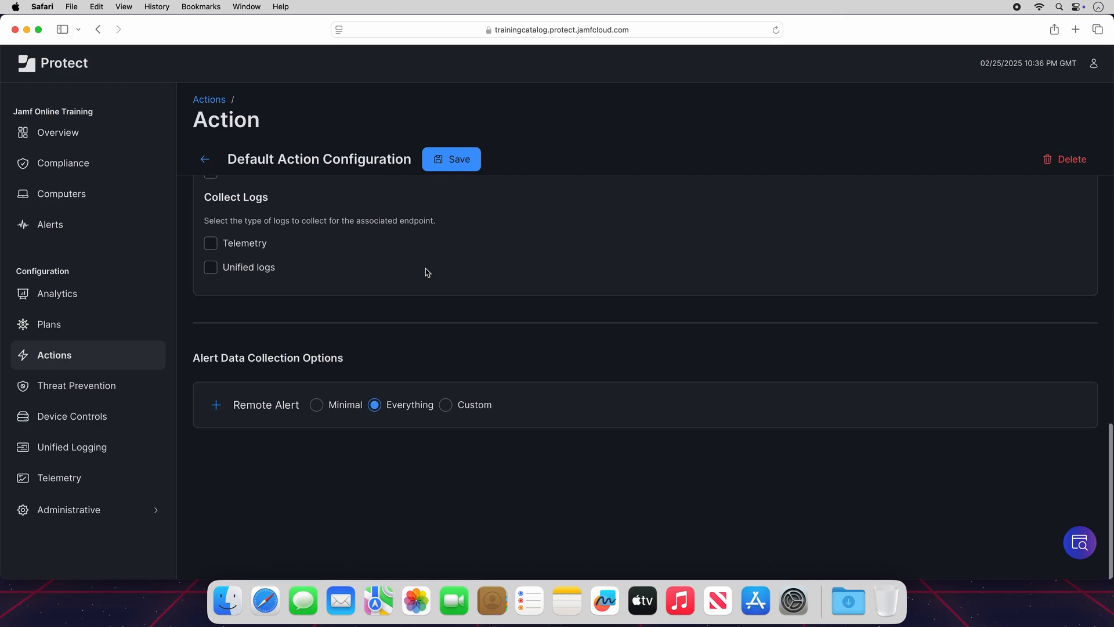
# From the Unified Logging help, open the airdrop_transfer_outbound.yaml example in the Jamf Protect community repository on GitHub.
pyautogui.click(121, 455)
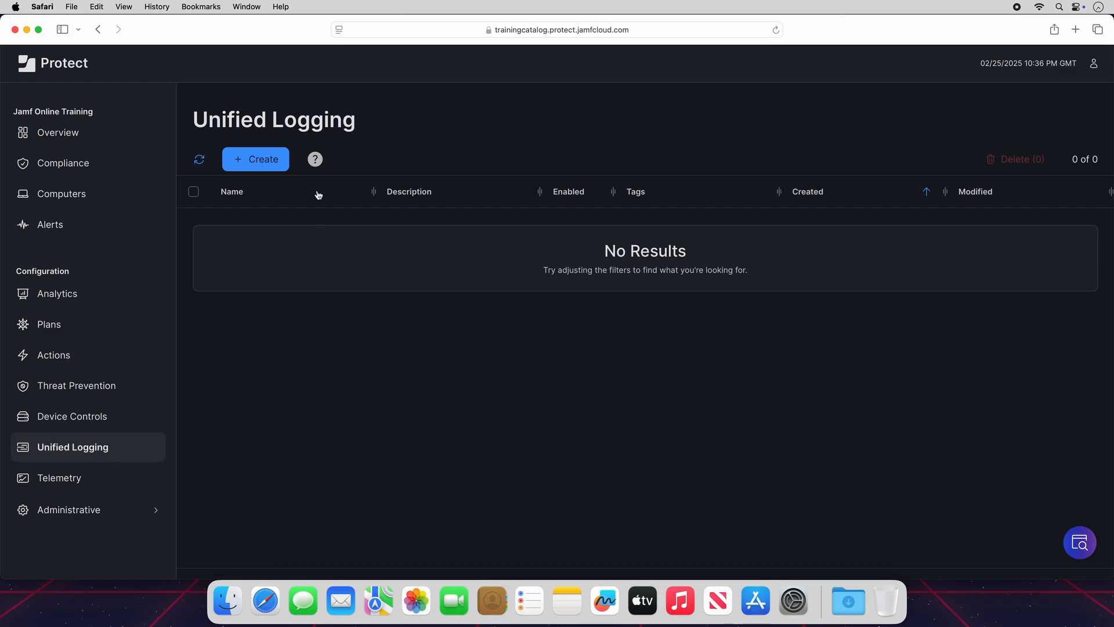
pyautogui.click(316, 161)
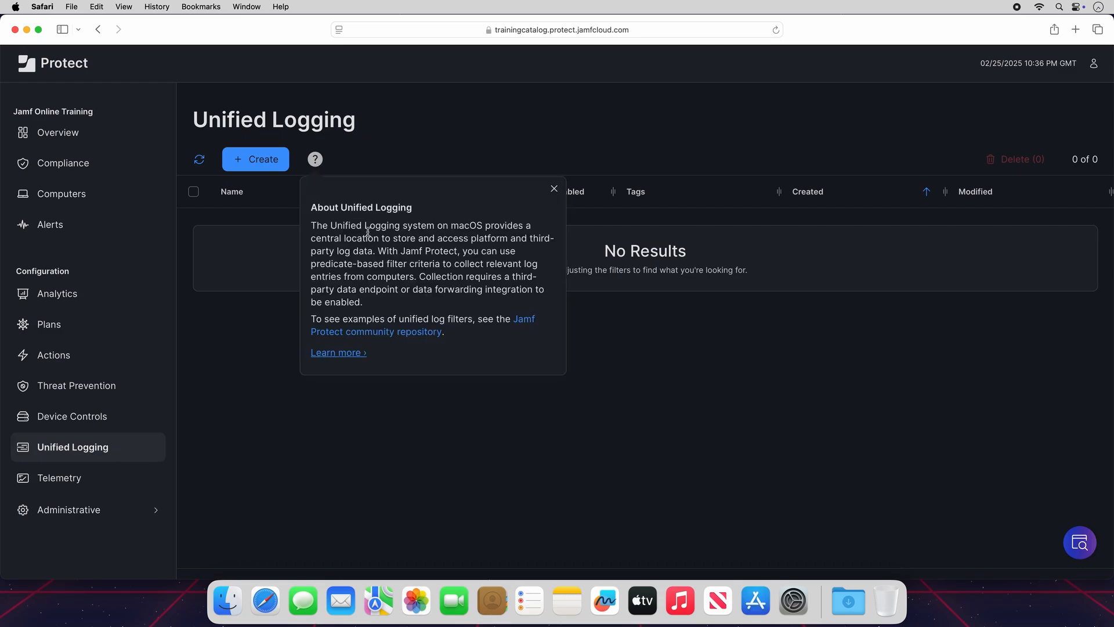
pyautogui.click(391, 331)
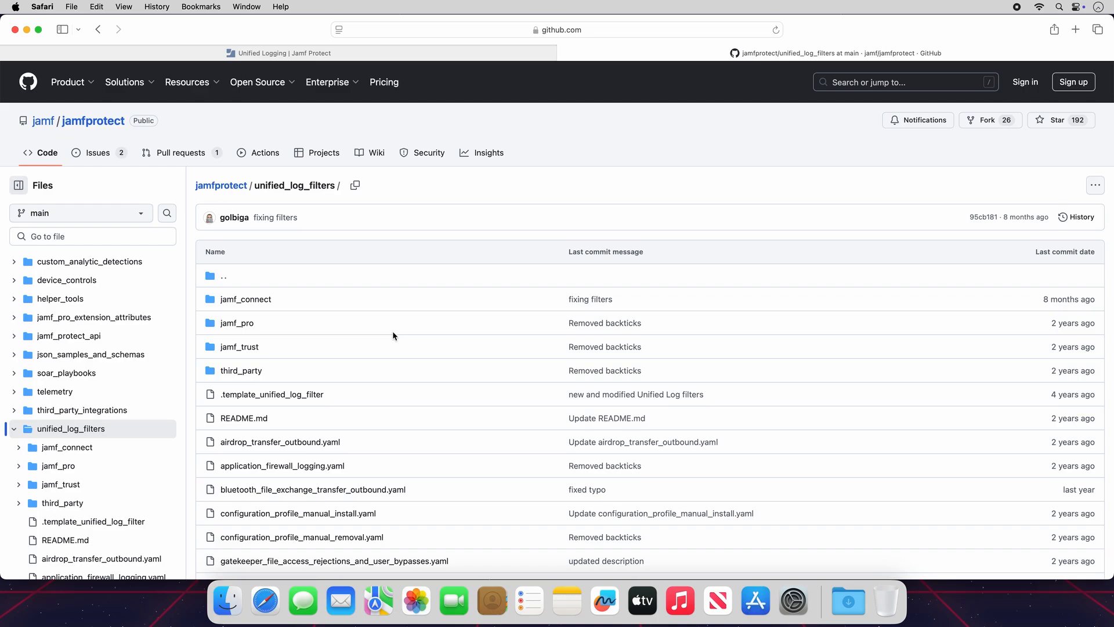
pyautogui.click(330, 444)
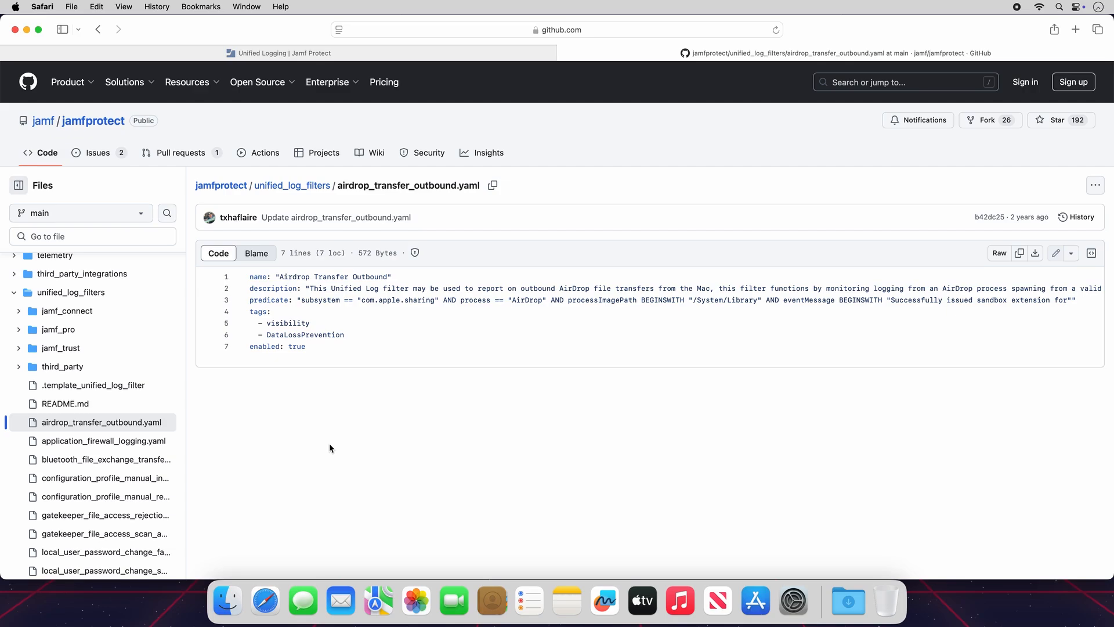
# Switch back to Jamf Protect, dismiss the Unified Logging help, and start creating a new filter.
pyautogui.click(431, 57)
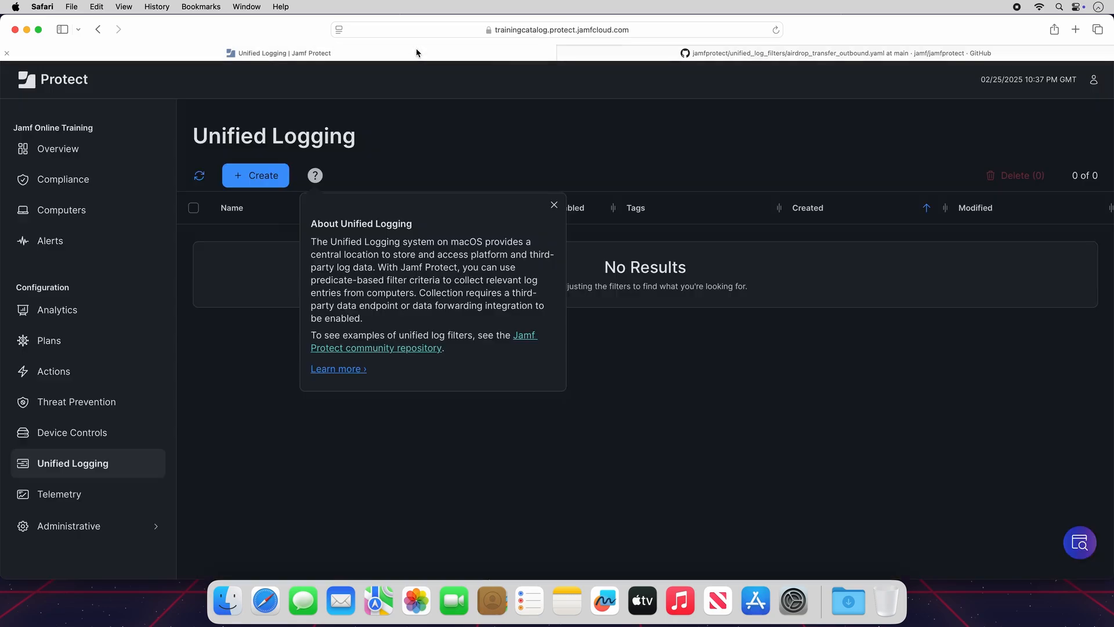
pyautogui.click(555, 206)
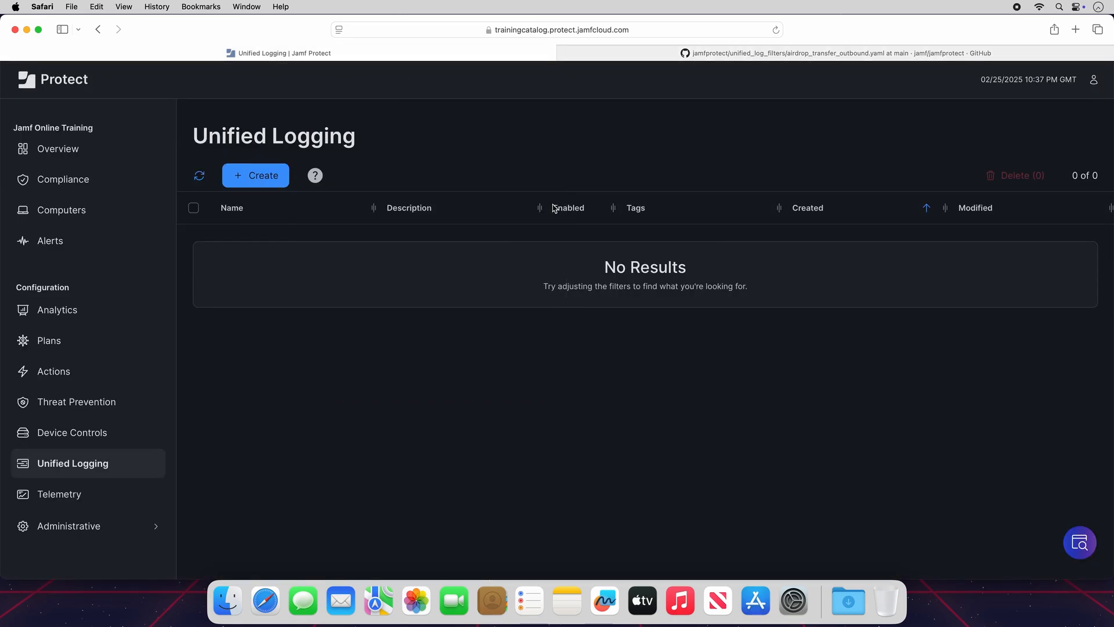
pyautogui.click(270, 186)
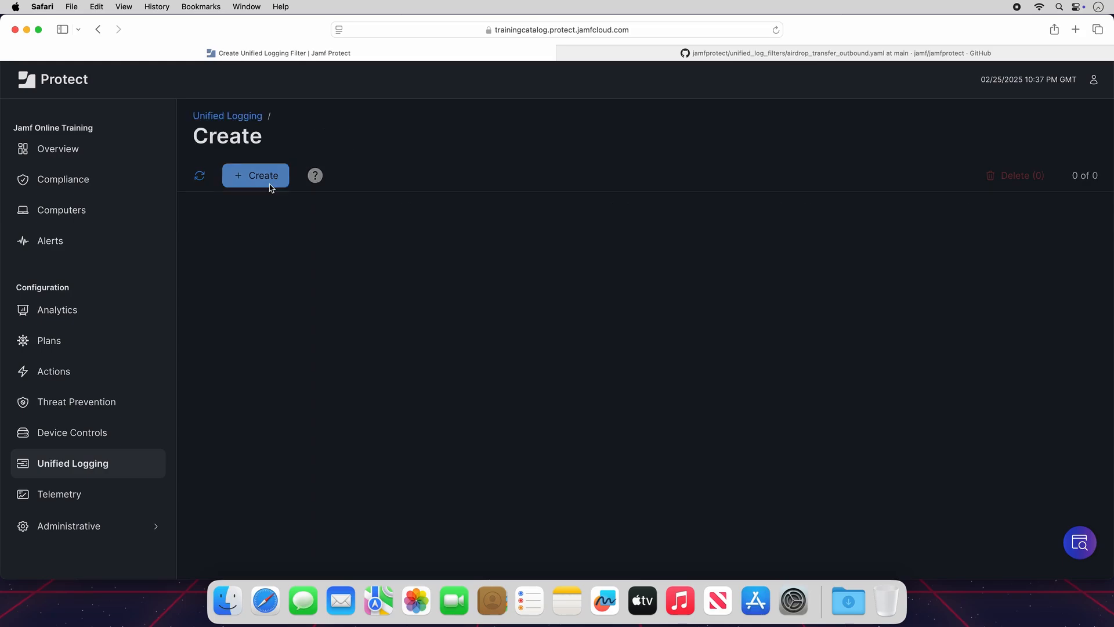
# Copy the name "Airdrop Transfer Outbound" from the GitHub example into the new Jamf Protect filter's name.
pyautogui.click(681, 53)
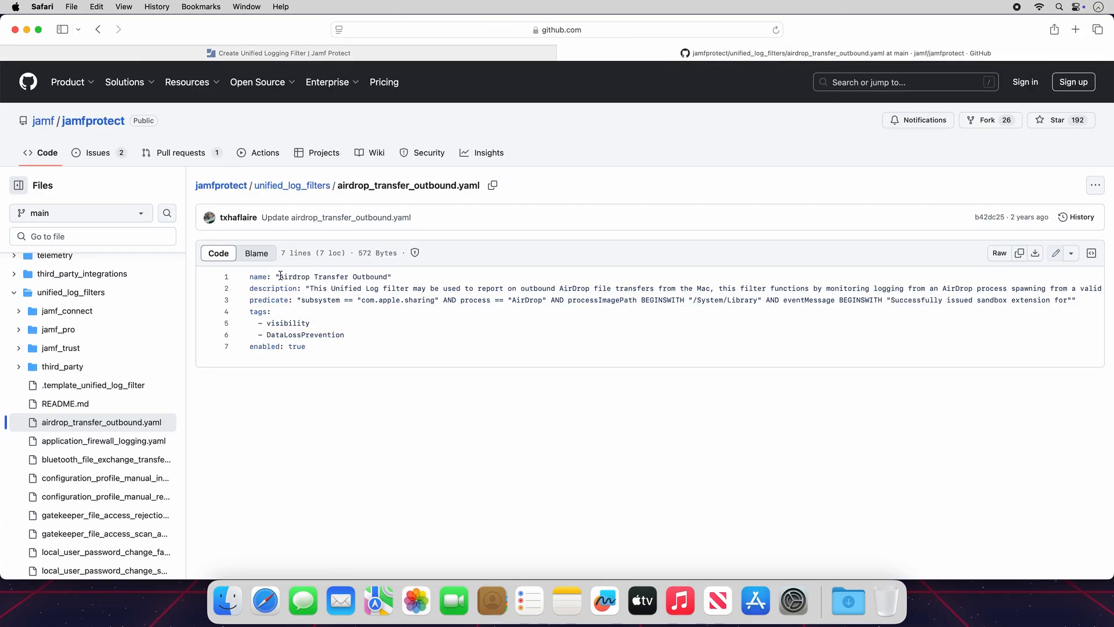
pyautogui.moveTo(275, 275); pyautogui.dragTo(394, 277)
pyautogui.press('super+c')
pyautogui.click(296, 55)
pyautogui.click(303, 268)
pyautogui.press('super+v')
# Copy the full description text from the GitHub YAML example into the new Jamf Protect filter's description.
pyautogui.click(690, 53)
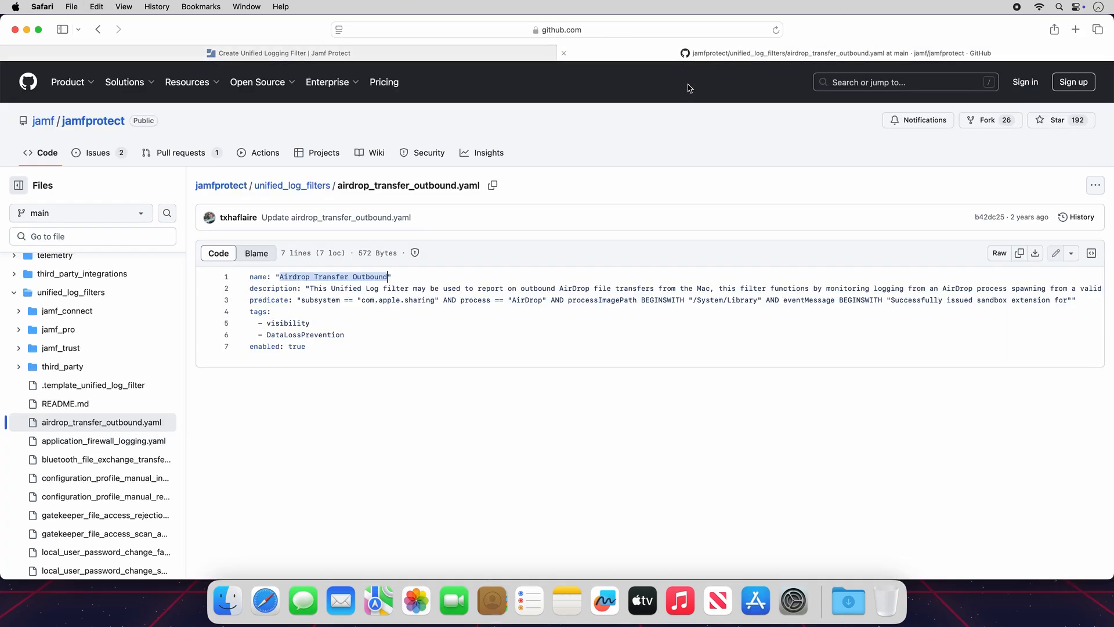
pyautogui.moveTo(309, 288); pyautogui.dragTo(1103, 286)
pyautogui.press('super+c')
pyautogui.click(453, 53)
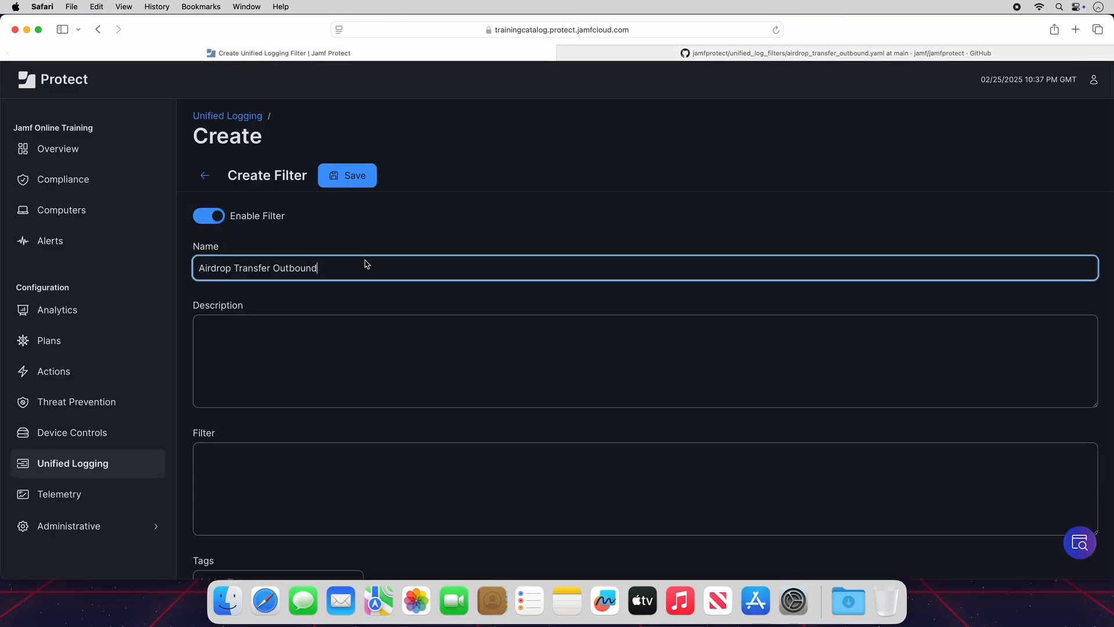
pyautogui.click(344, 325)
pyautogui.press('super+v')
# Copy the predicate expression, without its enclosing quotes, from the GitHub YAML example into the new Jamf Protect filter's Filter field.
pyautogui.click(787, 55)
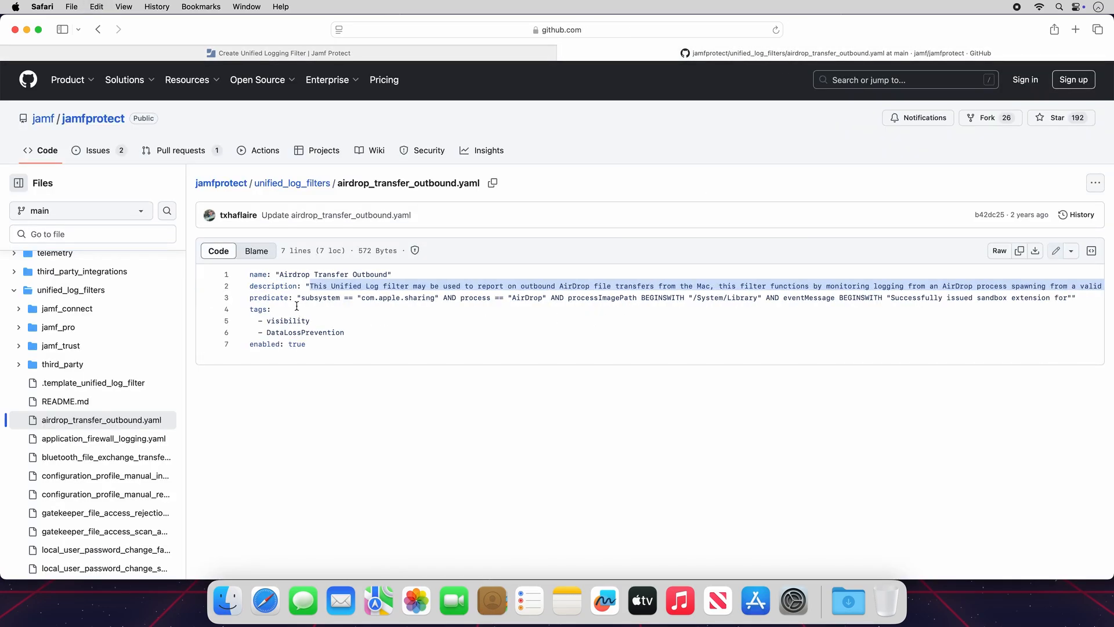
pyautogui.moveTo(301, 297); pyautogui.dragTo(1074, 297)
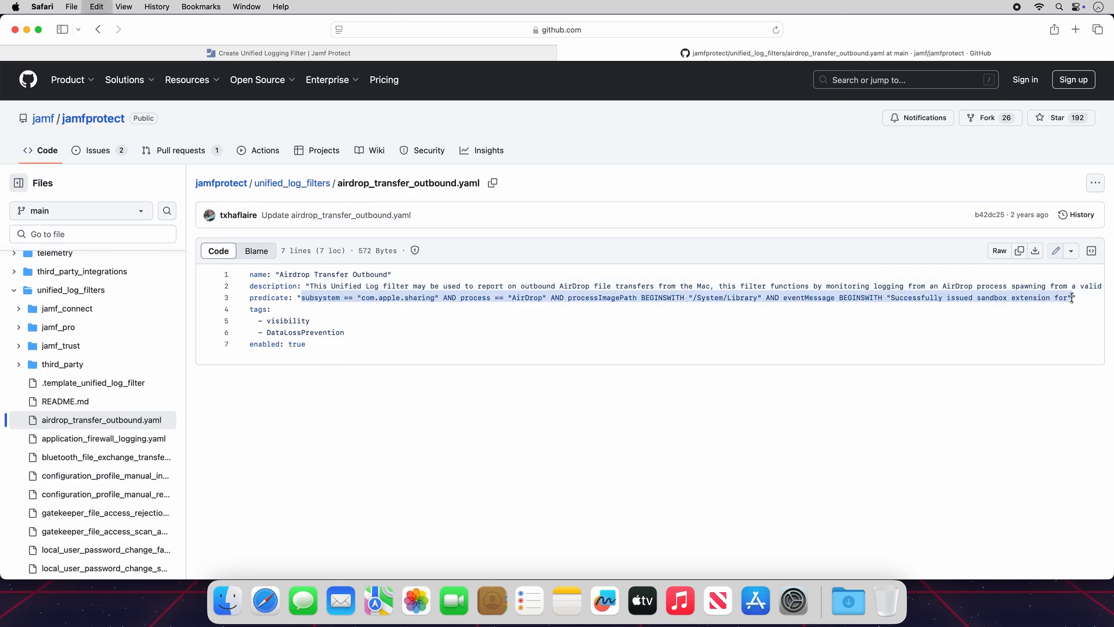
pyautogui.click(401, 55)
pyautogui.click(399, 481)
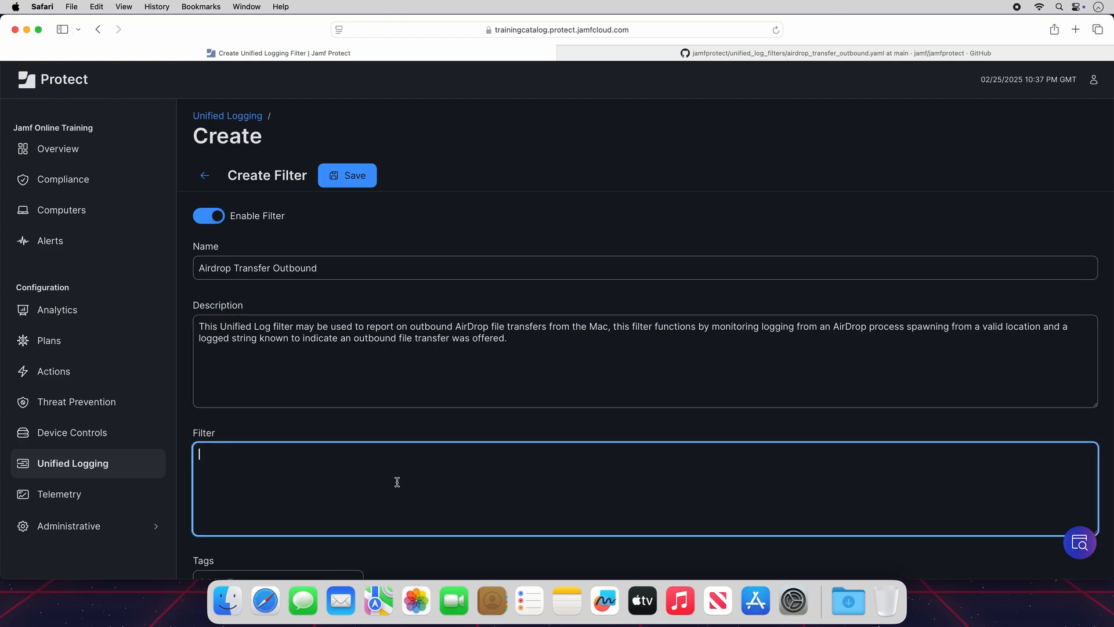
pyautogui.press('super+v')
pyautogui.click(479, 424)
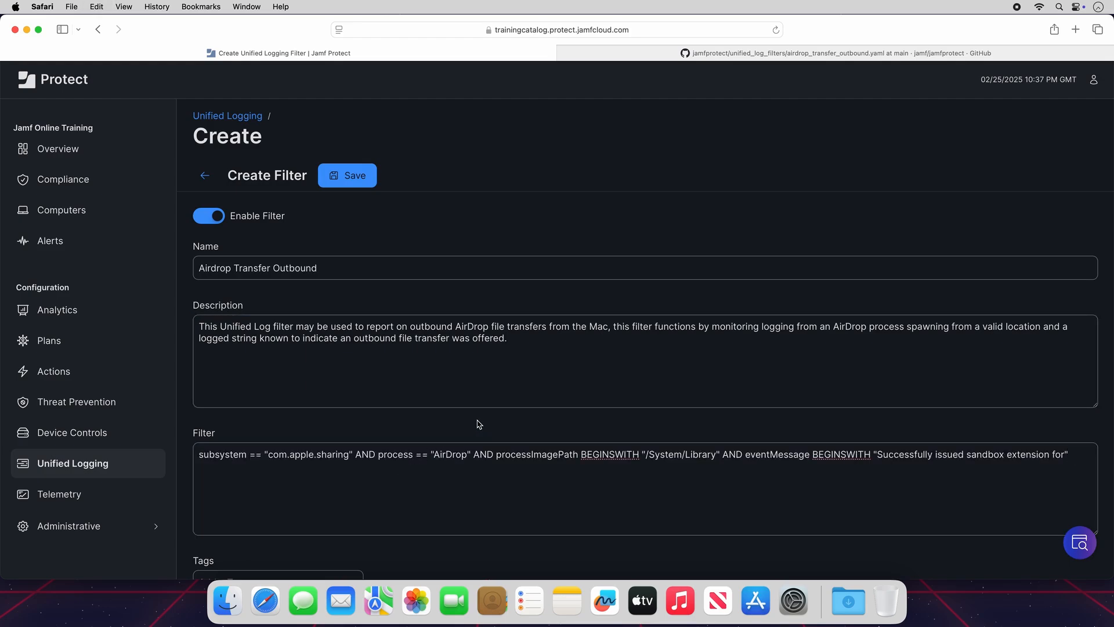
# Add the tags "visibility" and "DataLossPrevention" to the unified logging filter and save it.
pyautogui.scroll(-5, 479, 424)
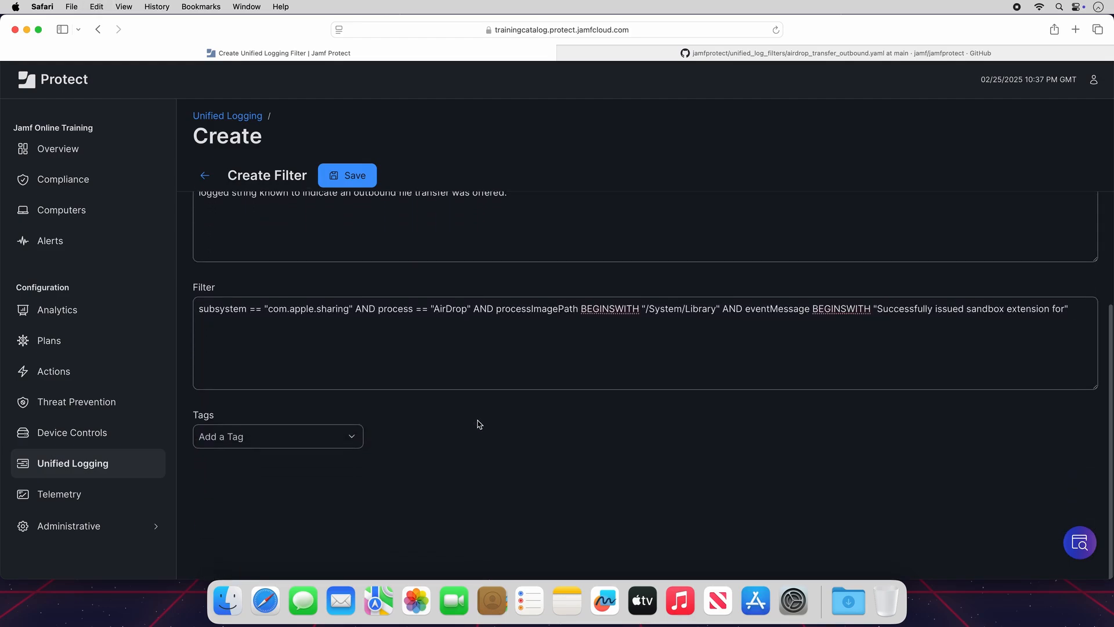
pyautogui.click(303, 438)
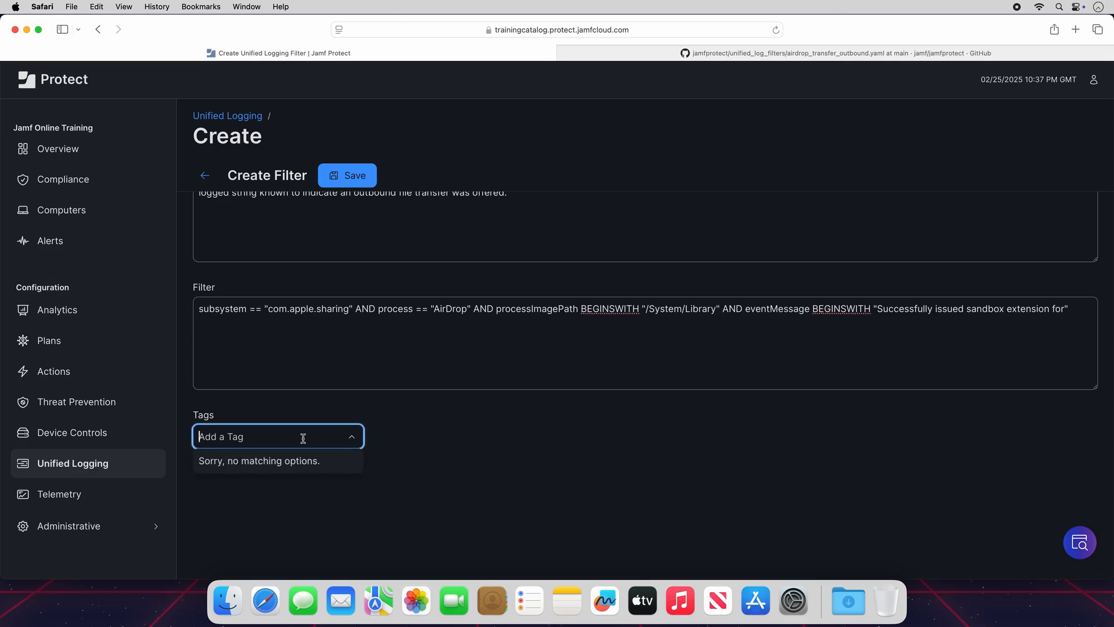
pyautogui.write('visibility')
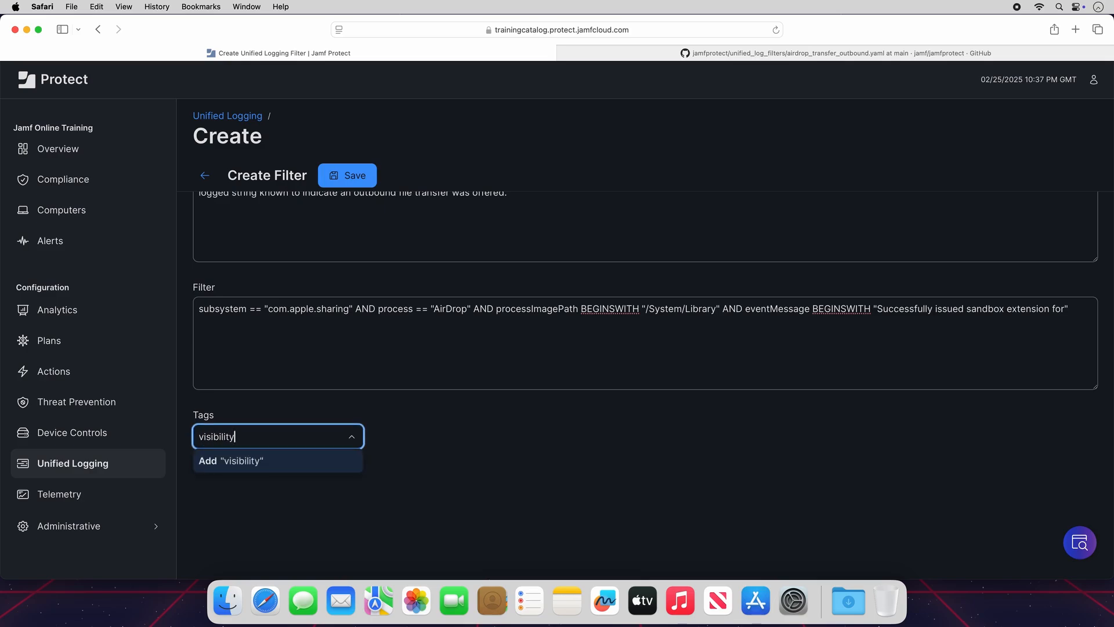
pyautogui.click(291, 460)
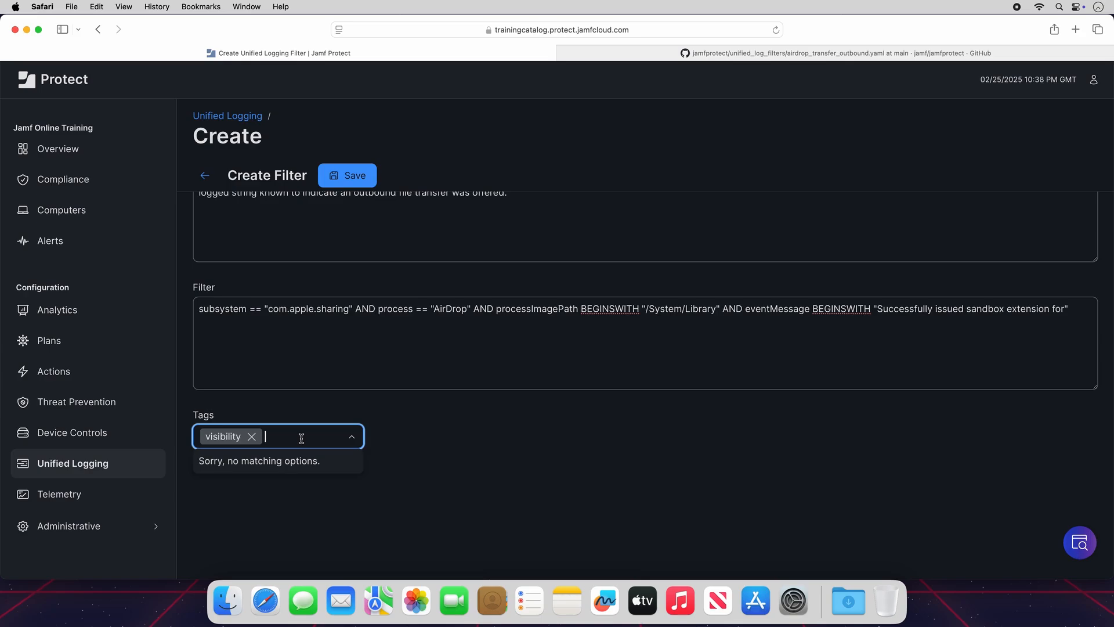
pyautogui.write('DataLossPrevention')
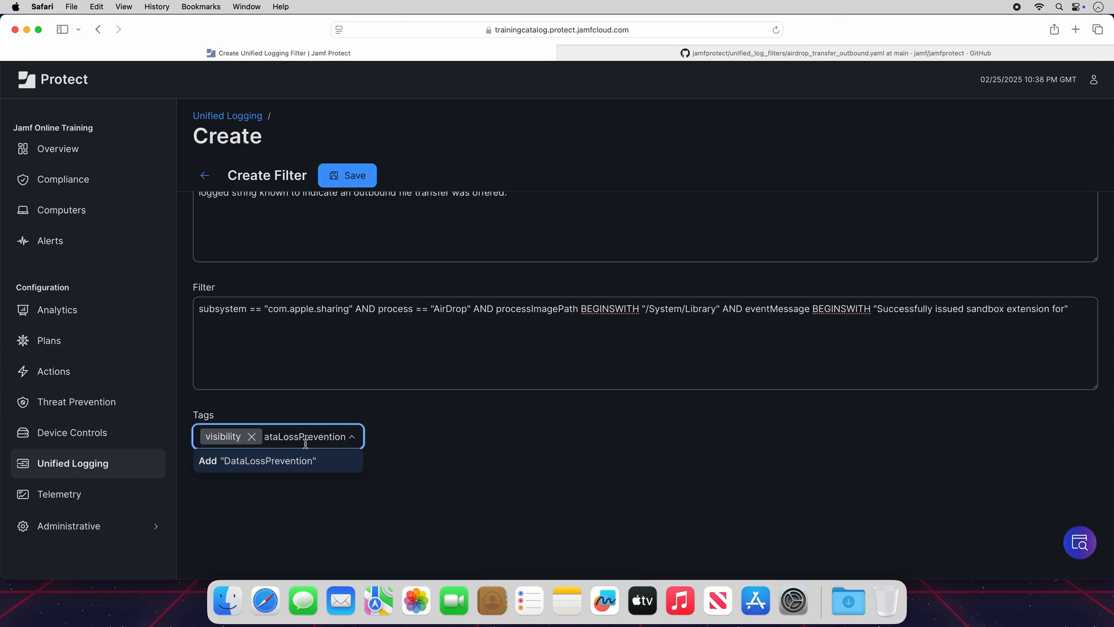
pyautogui.click(301, 462)
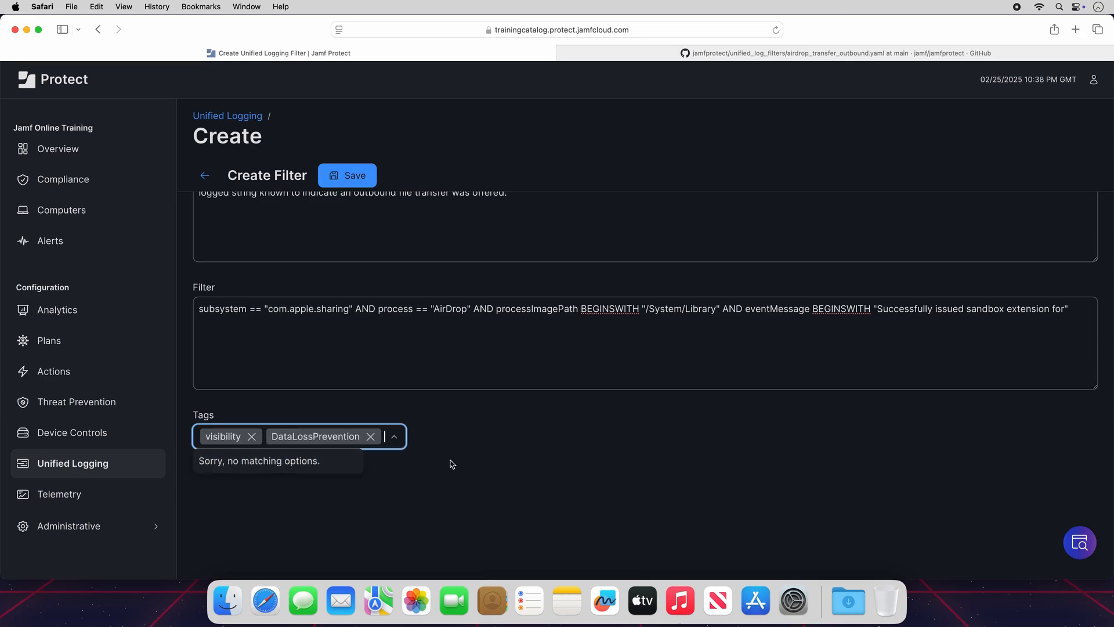
pyautogui.click(480, 443)
pyautogui.click(370, 182)
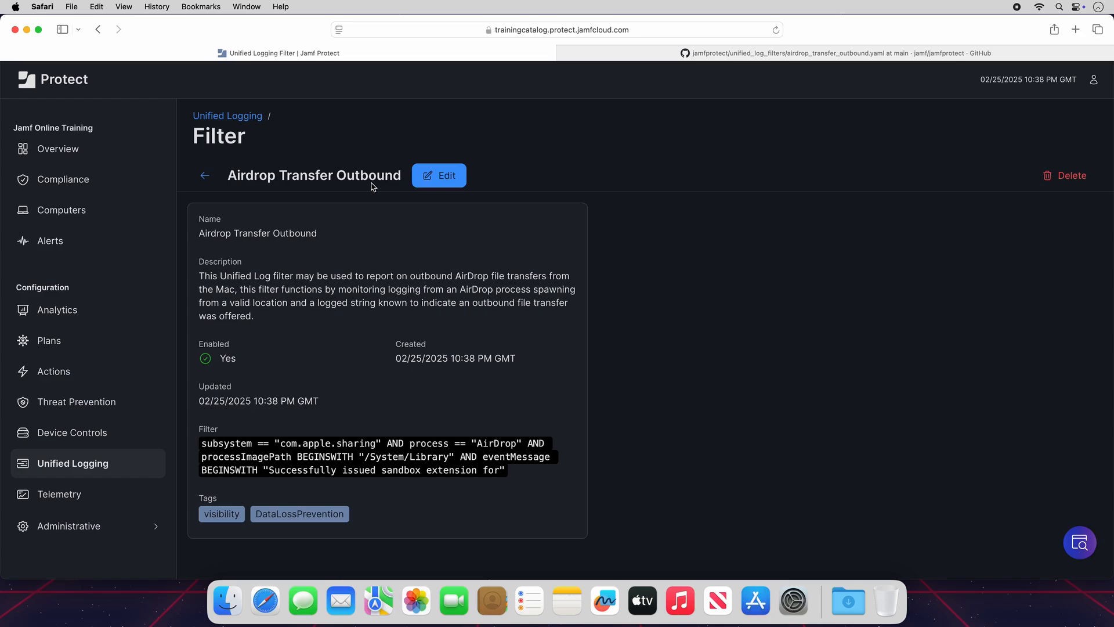
# Start a new telemetry configuration named "170 Telemetry" with the description "Telemetry Demonstration".
pyautogui.click(115, 497)
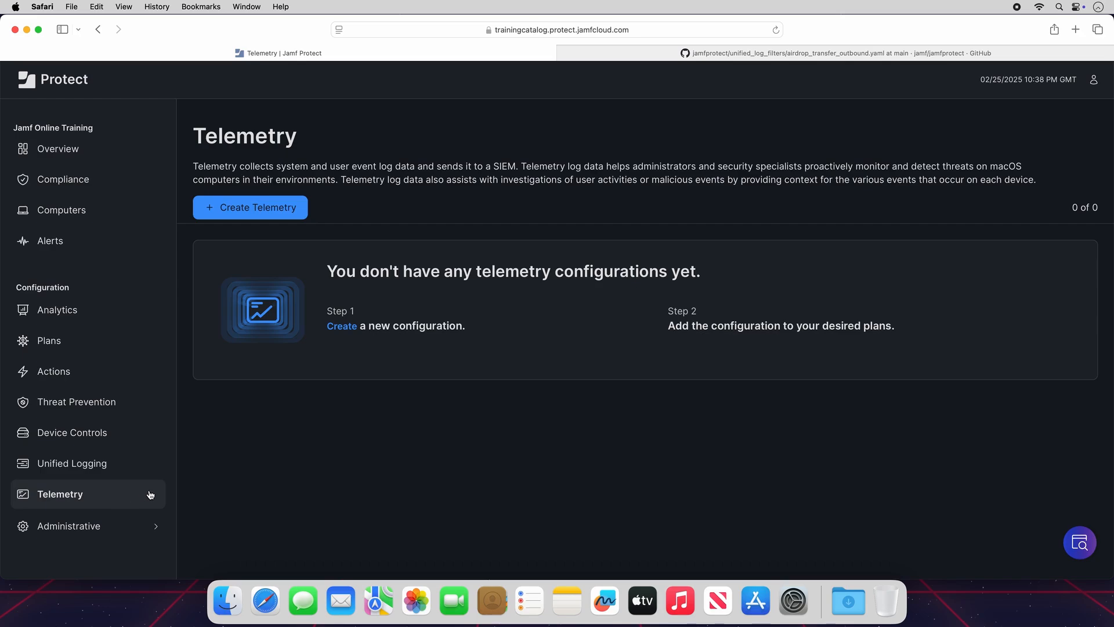
pyautogui.click(293, 209)
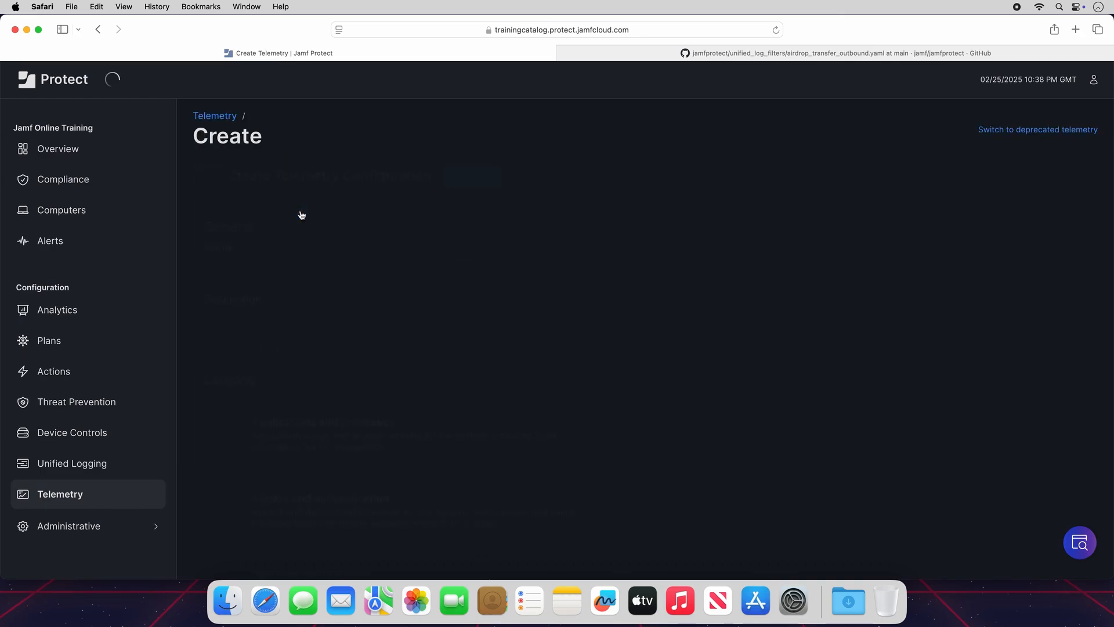
pyautogui.click(312, 265)
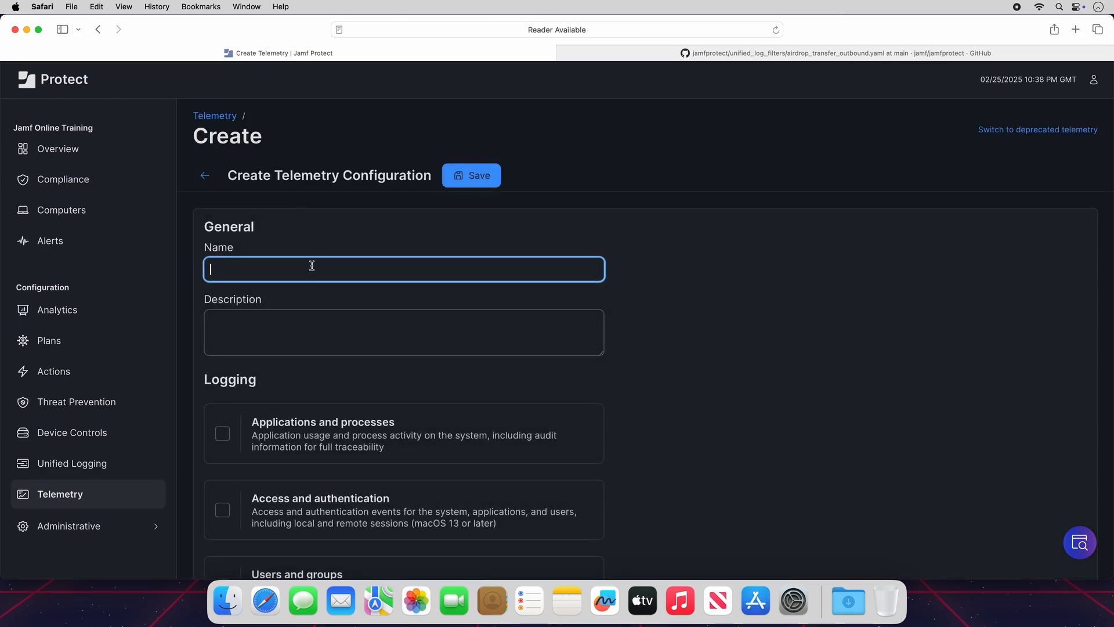
pyautogui.write('170 Telemetry')
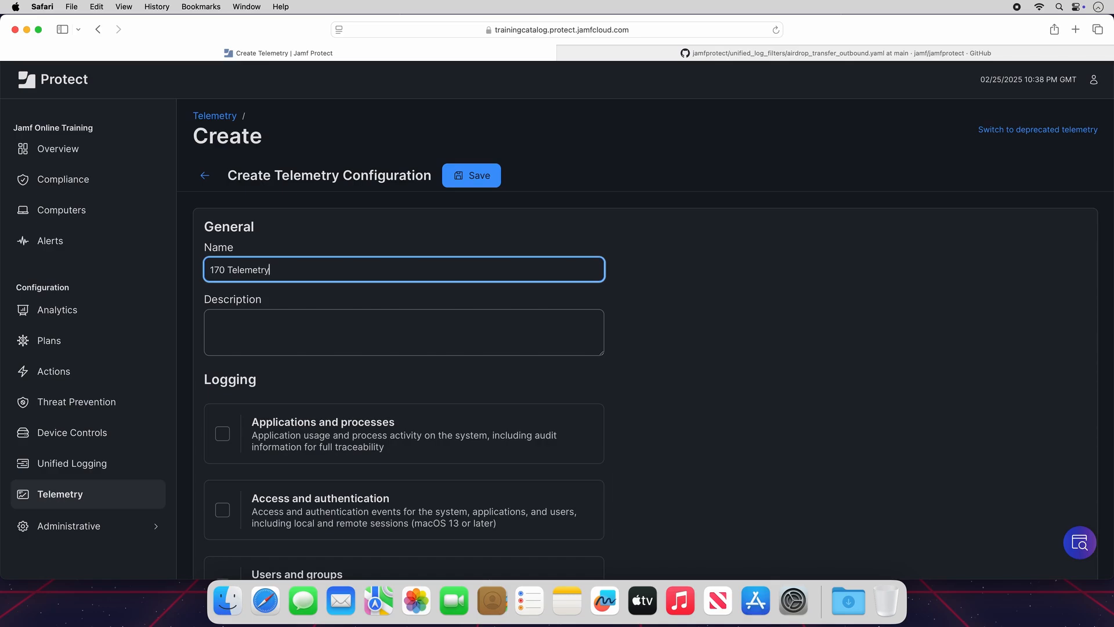
pyautogui.click(331, 325)
pyautogui.write('Te')
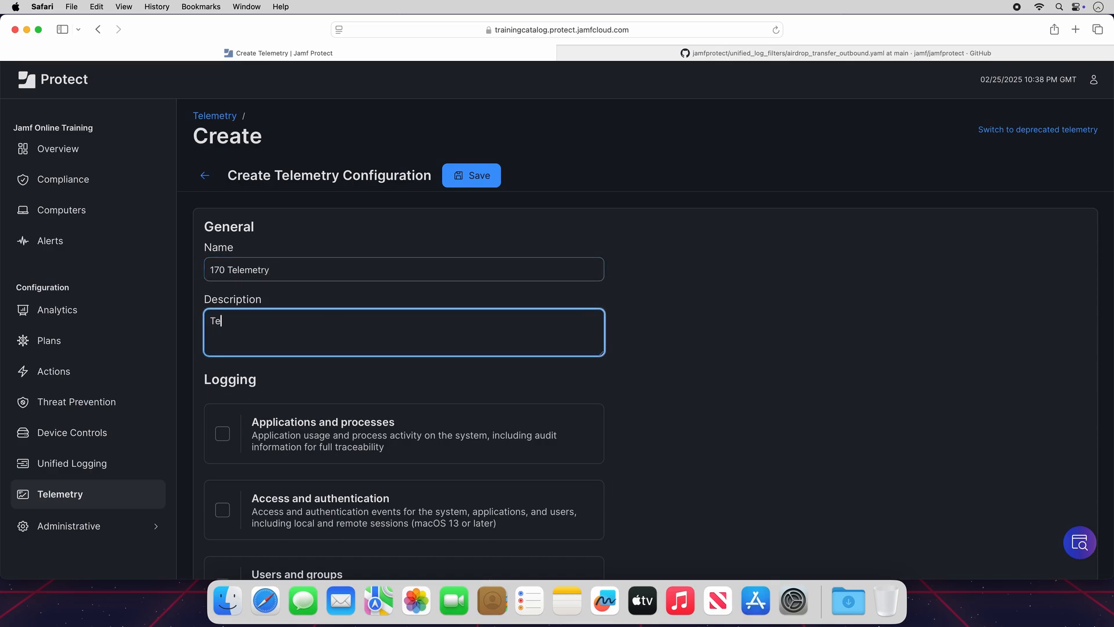
pyautogui.write('lemetry Demonstration')
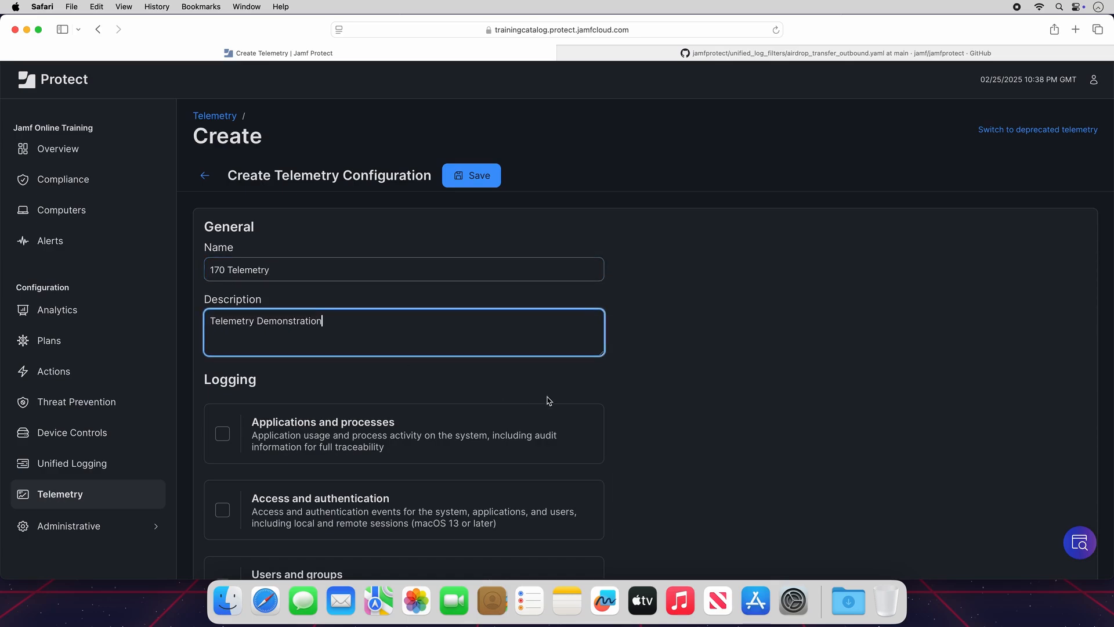
pyautogui.click(642, 394)
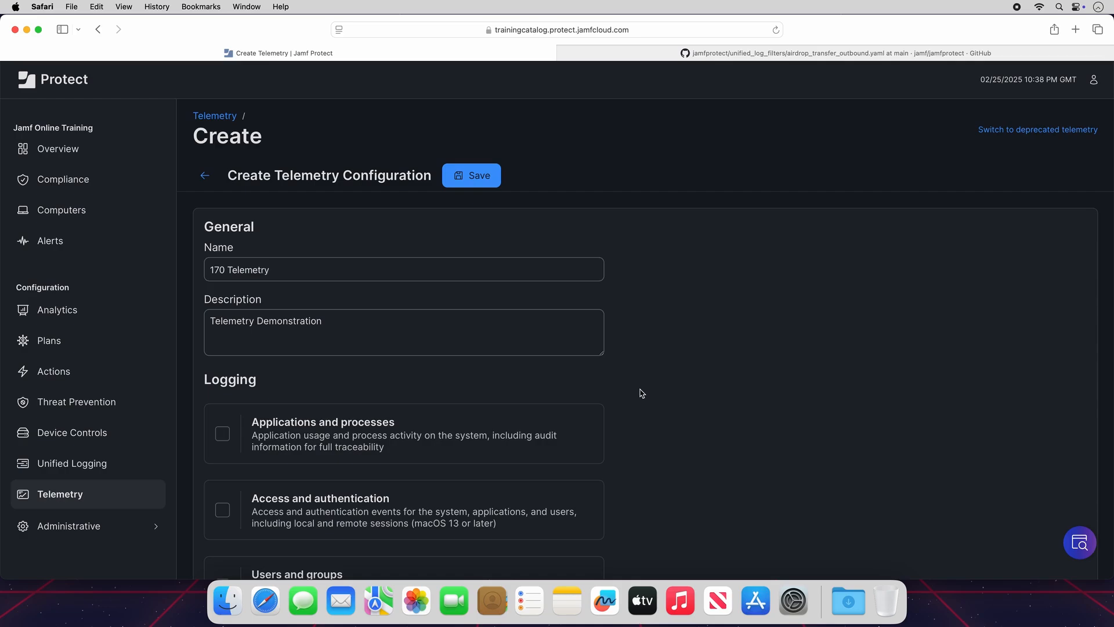
# Enable logging for Applications and processes, Access and authentication, and Users and groups in the telemetry configuration.
pyautogui.scroll(-5, 641, 393)
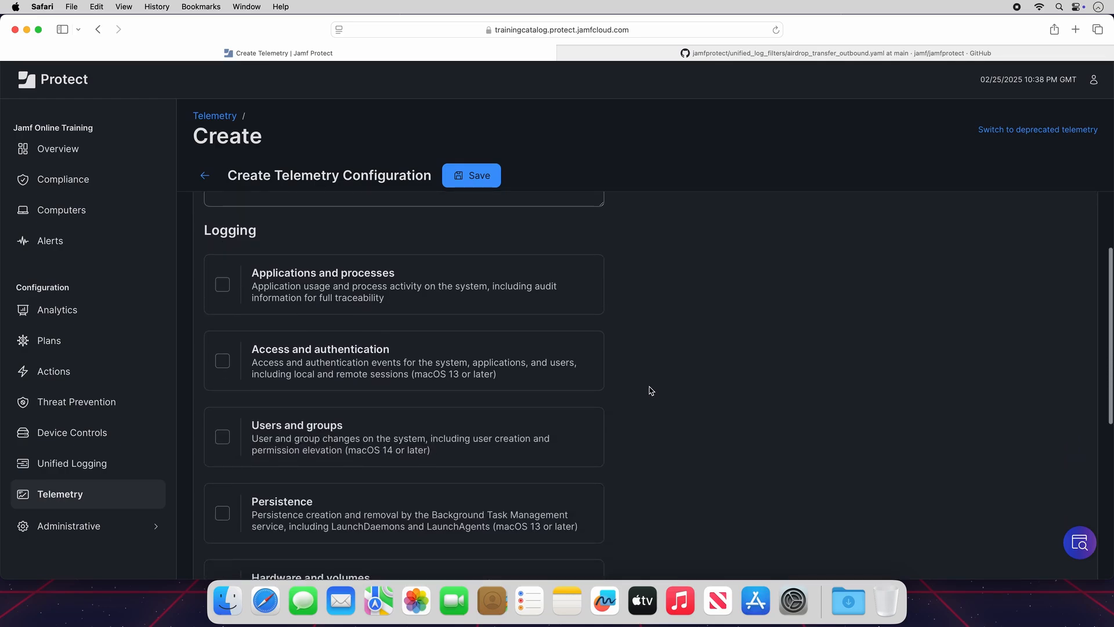
pyautogui.scroll(-4, 651, 390)
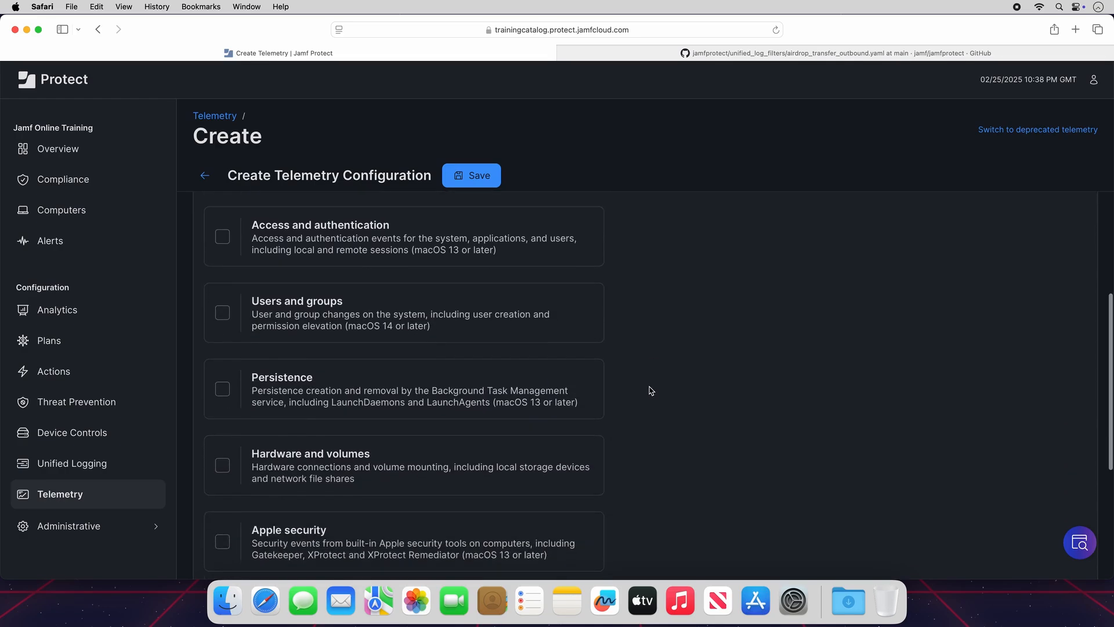
pyautogui.scroll(-4, 651, 390)
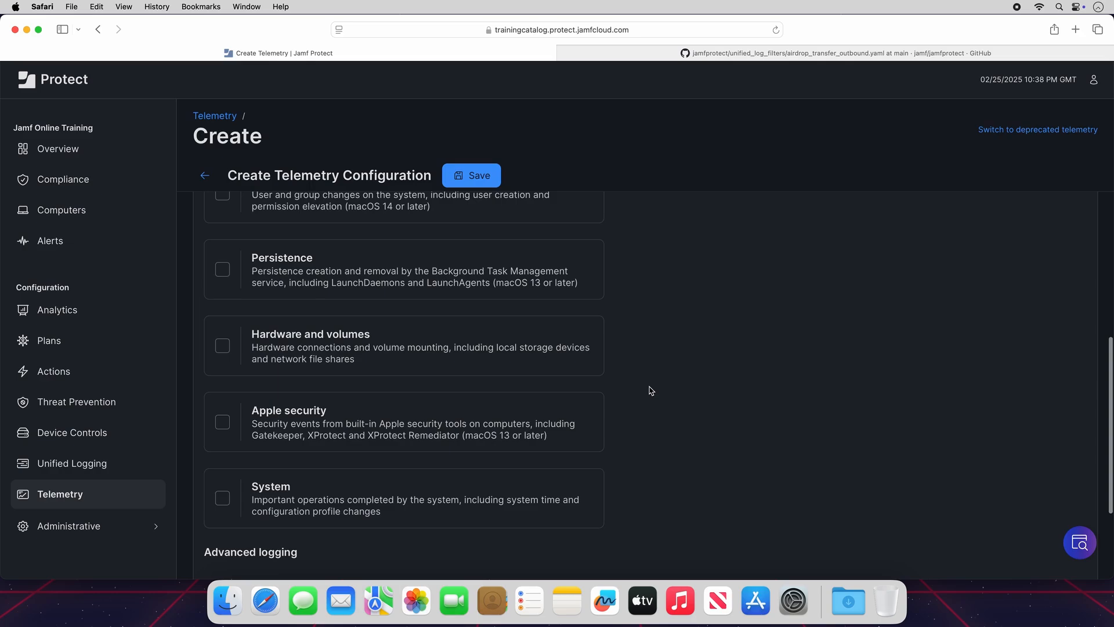
pyautogui.scroll(5, 651, 390)
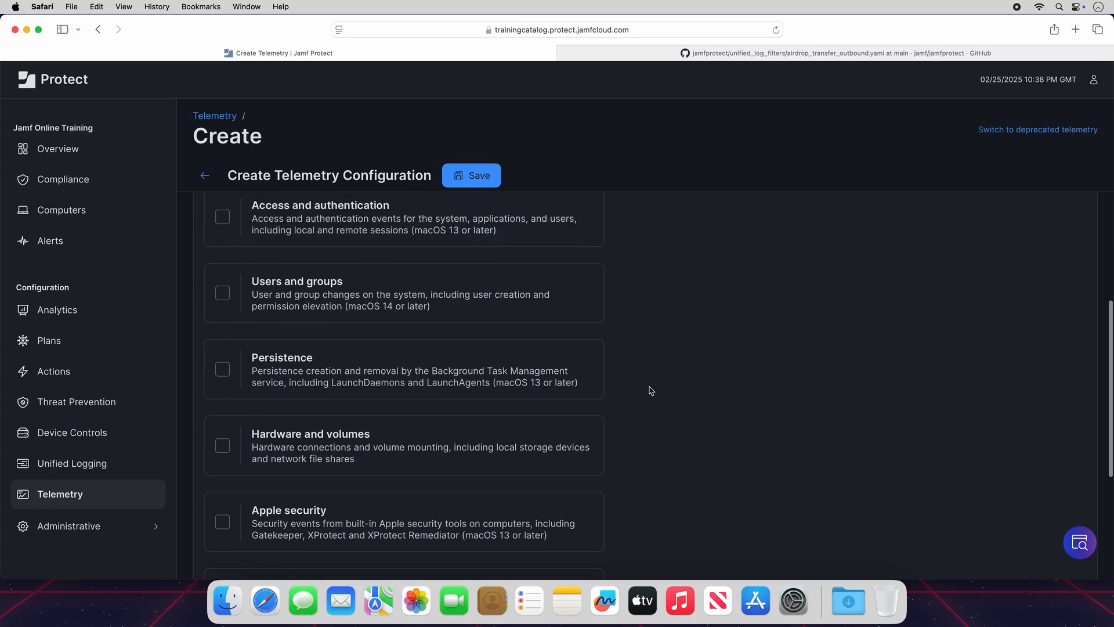
pyautogui.scroll(2, 651, 390)
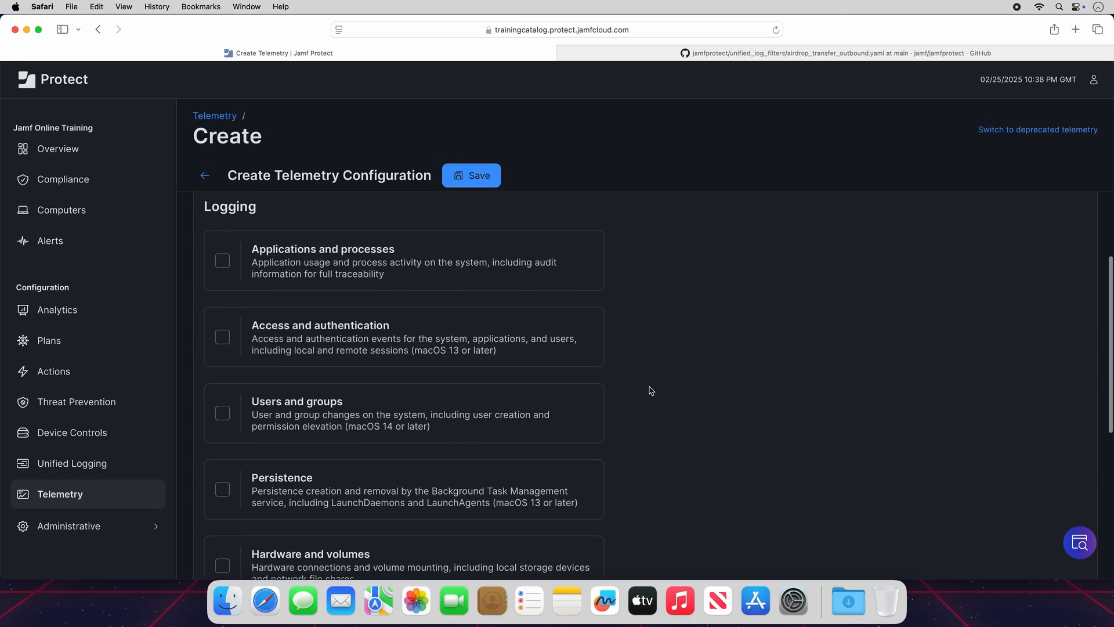
pyautogui.scroll(-1, 651, 391)
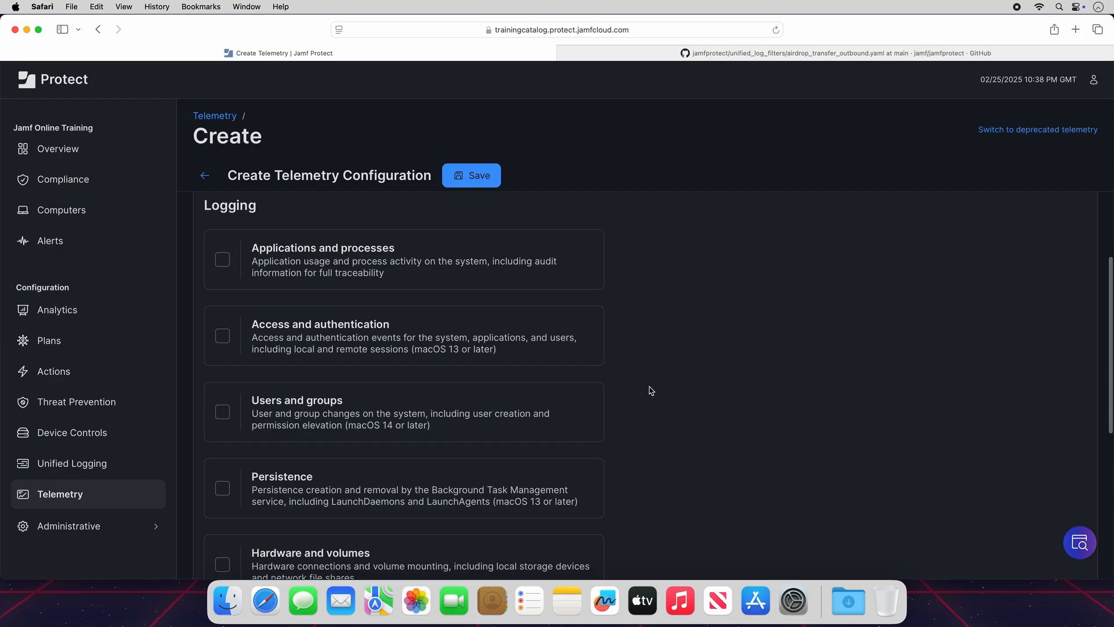
pyautogui.click(223, 265)
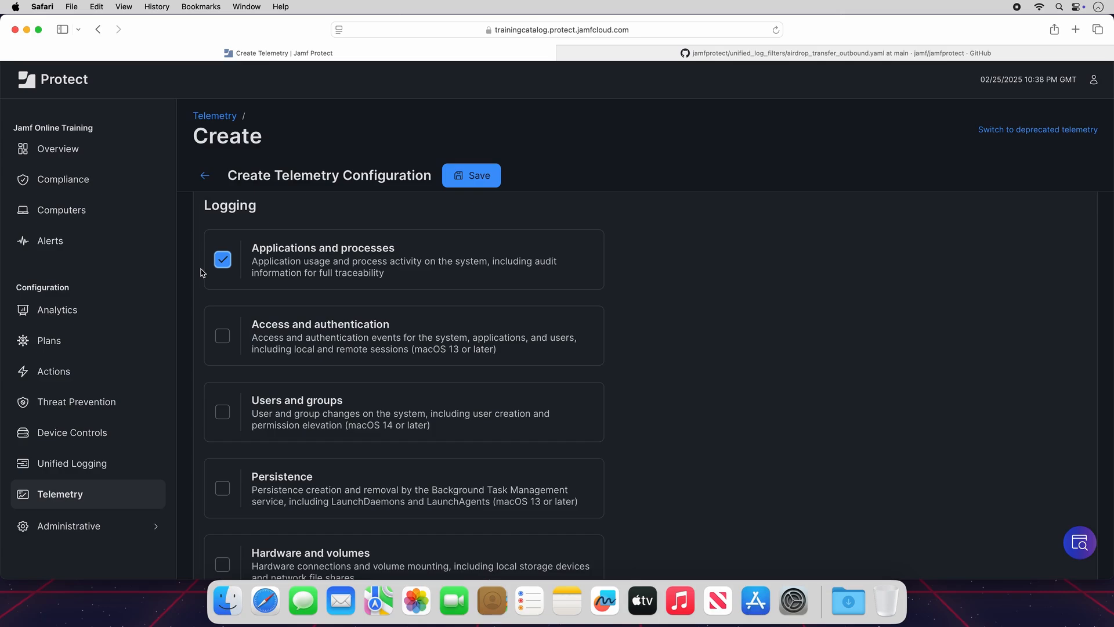
pyautogui.click(219, 414)
pyautogui.click(222, 336)
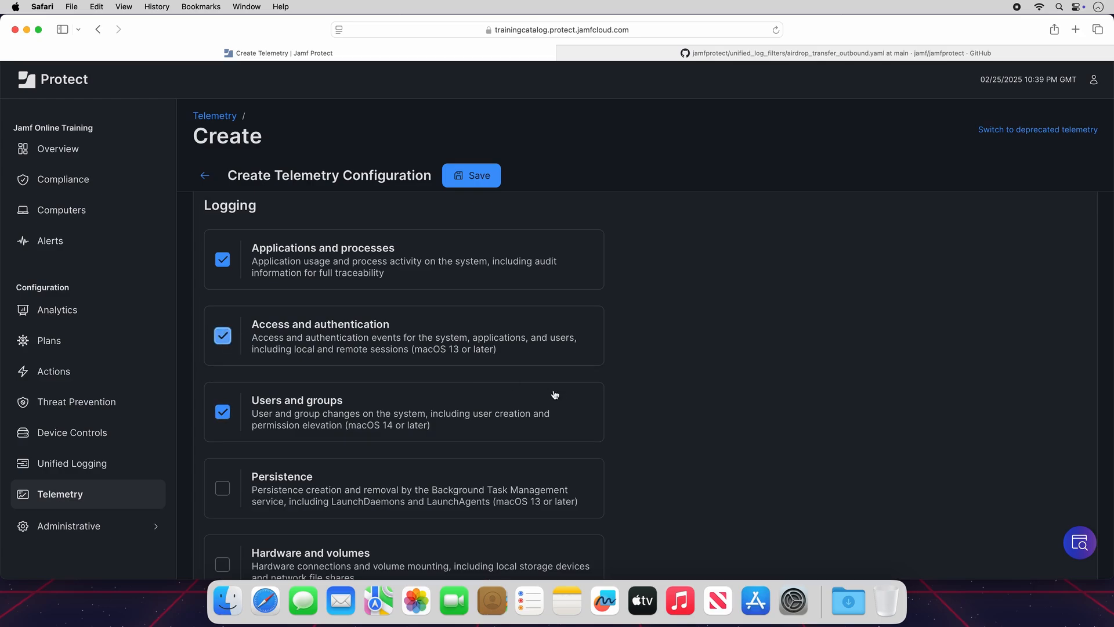
# Enable logging for Persistence, Hardware and volumes, Apple security, and System in the telemetry configuration.
pyautogui.scroll(-4, 647, 427)
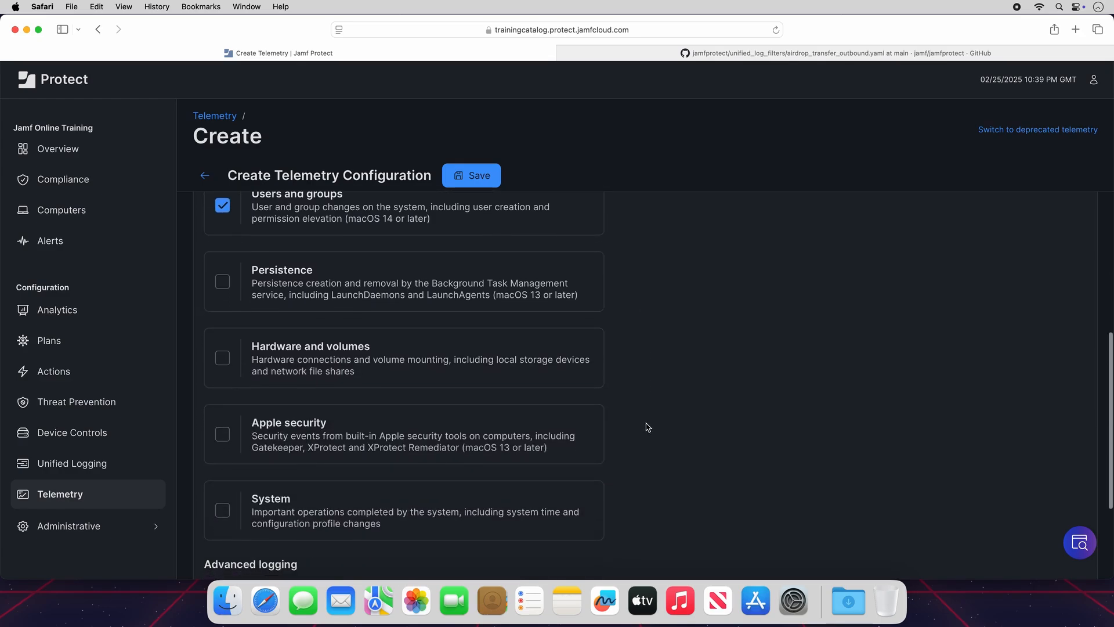
pyautogui.scroll(-1, 647, 425)
pyautogui.click(222, 240)
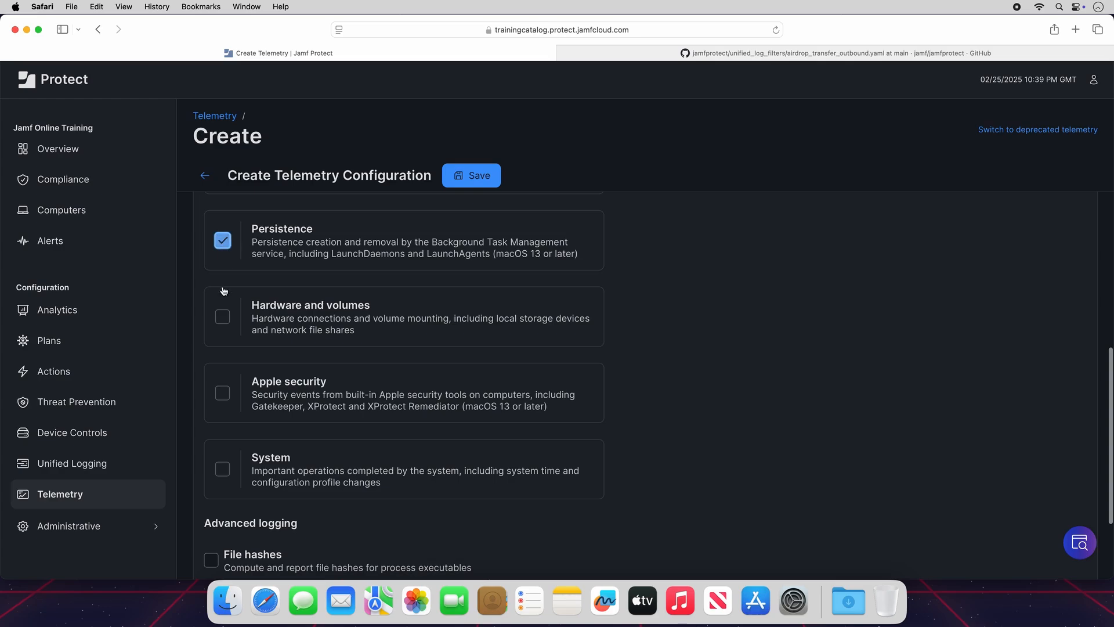
pyautogui.click(223, 316)
pyautogui.click(222, 393)
pyautogui.click(222, 468)
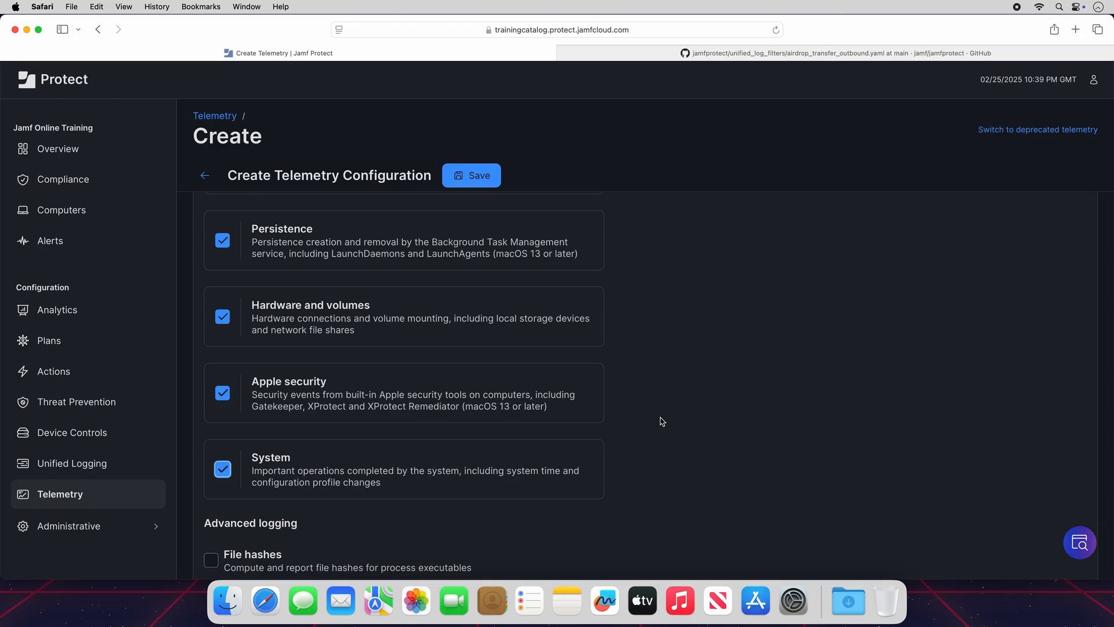
# Add /var/log/jamf.log to the simple log file collection and save the telemetry configuration.
pyautogui.scroll(-5, 662, 421)
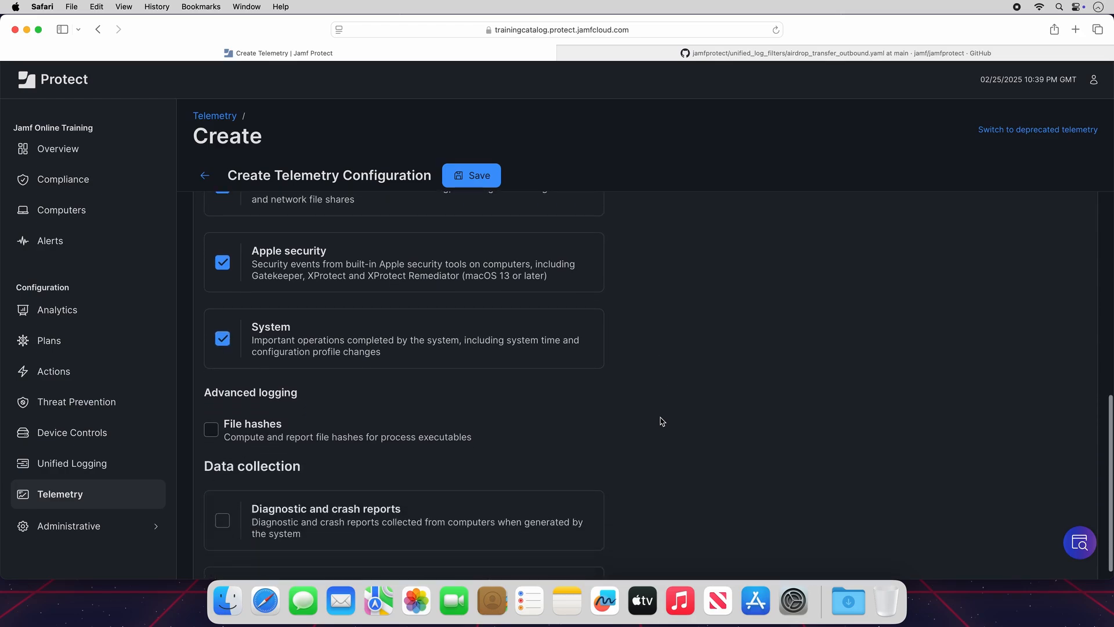
pyautogui.scroll(-2, 662, 421)
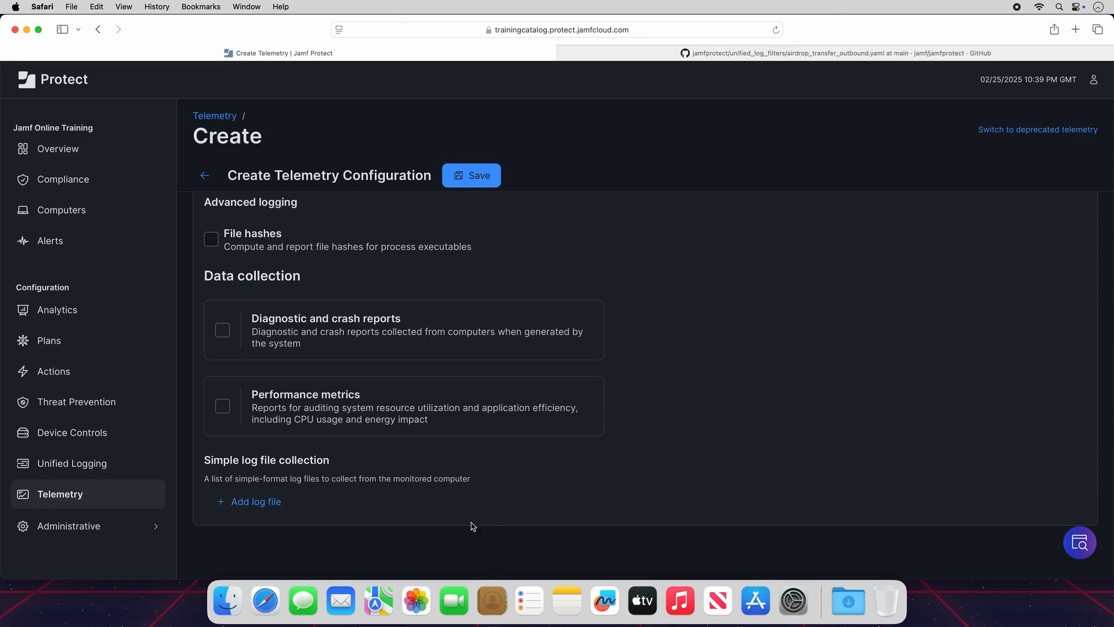
pyautogui.click(261, 503)
pyautogui.click(264, 503)
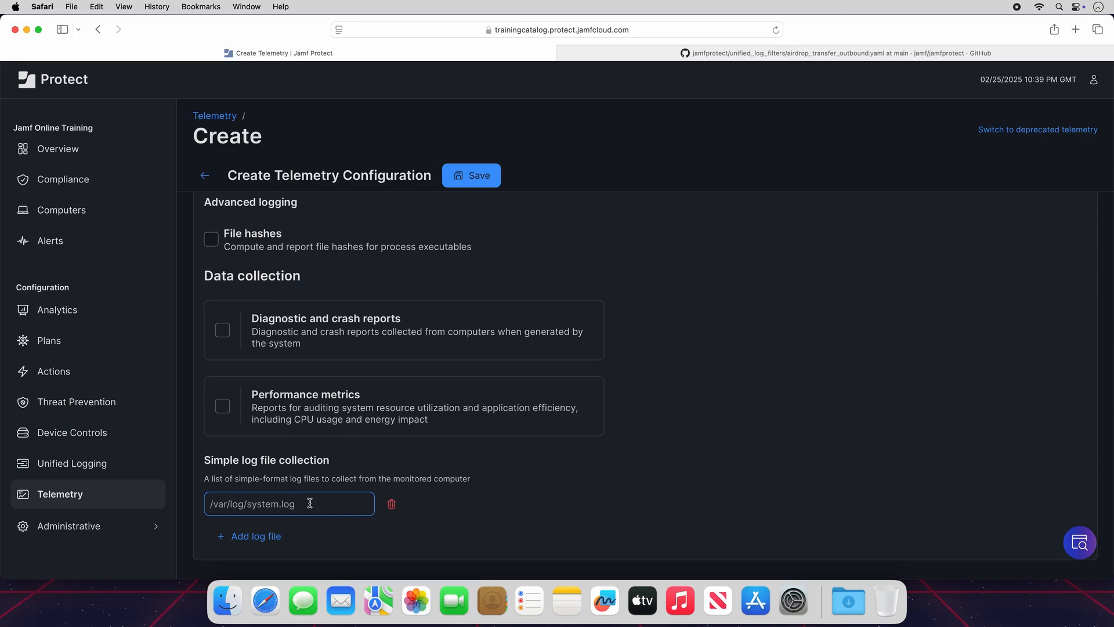
pyautogui.click(310, 503)
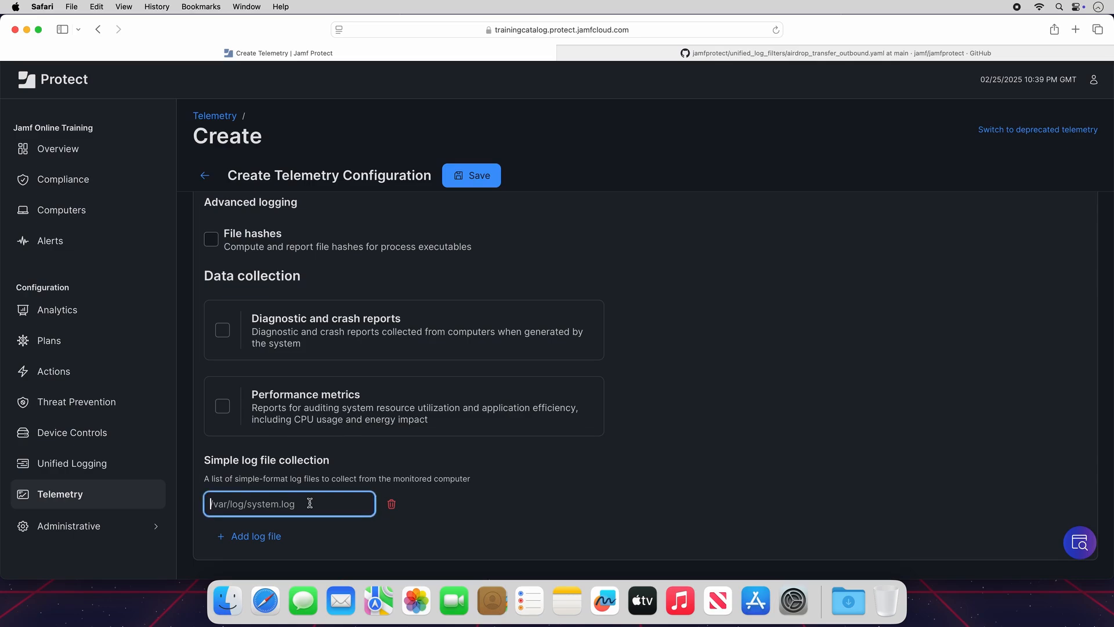
pyautogui.write('/var/log/jamf.log')
pyautogui.click(678, 472)
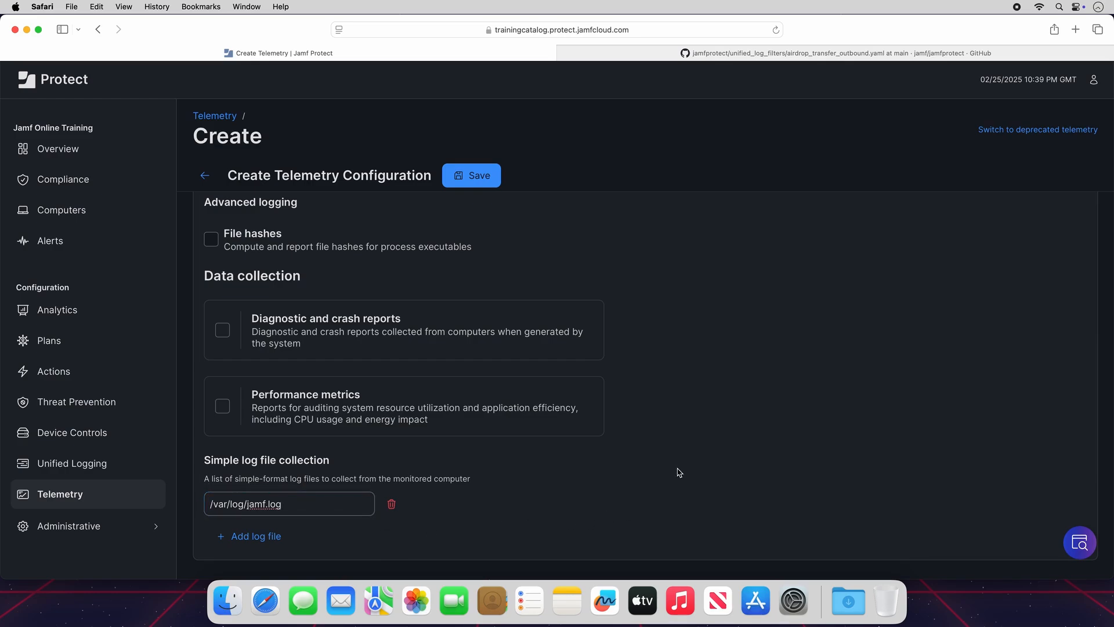
pyautogui.click(494, 181)
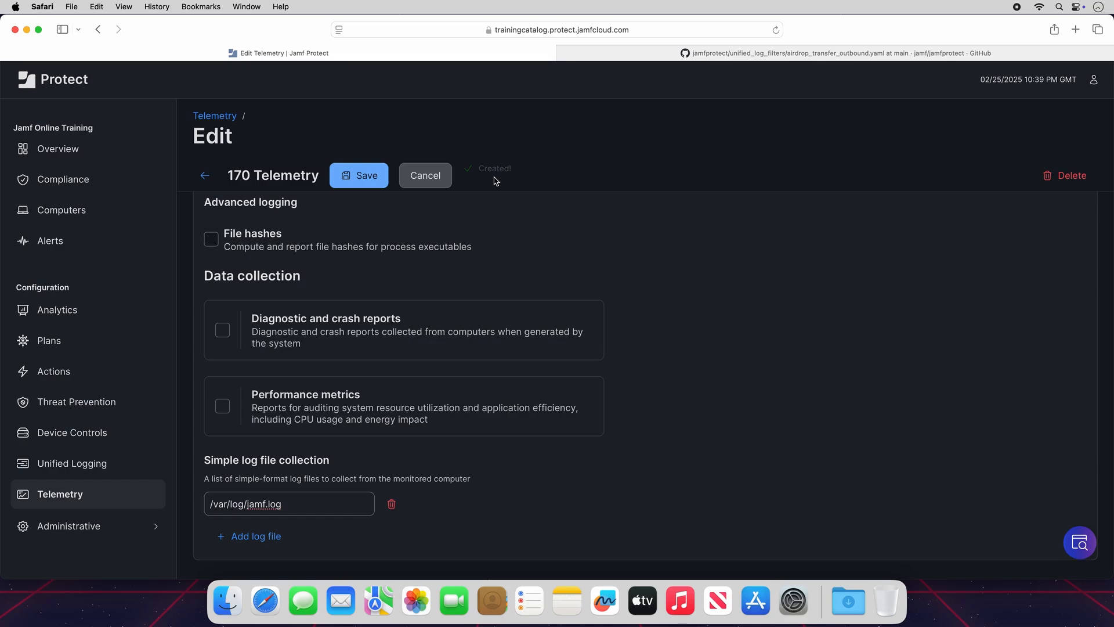
# Edit the Default plan to use the 170 Telemetry configuration for its telemetry, and save the plan.
pyautogui.click(110, 348)
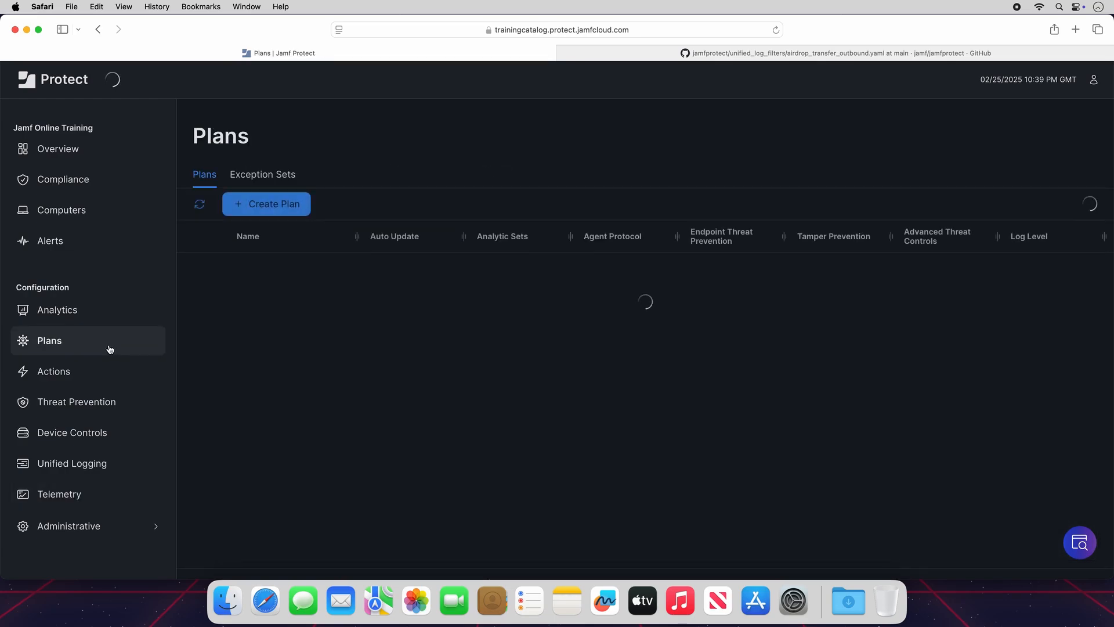
pyautogui.click(250, 272)
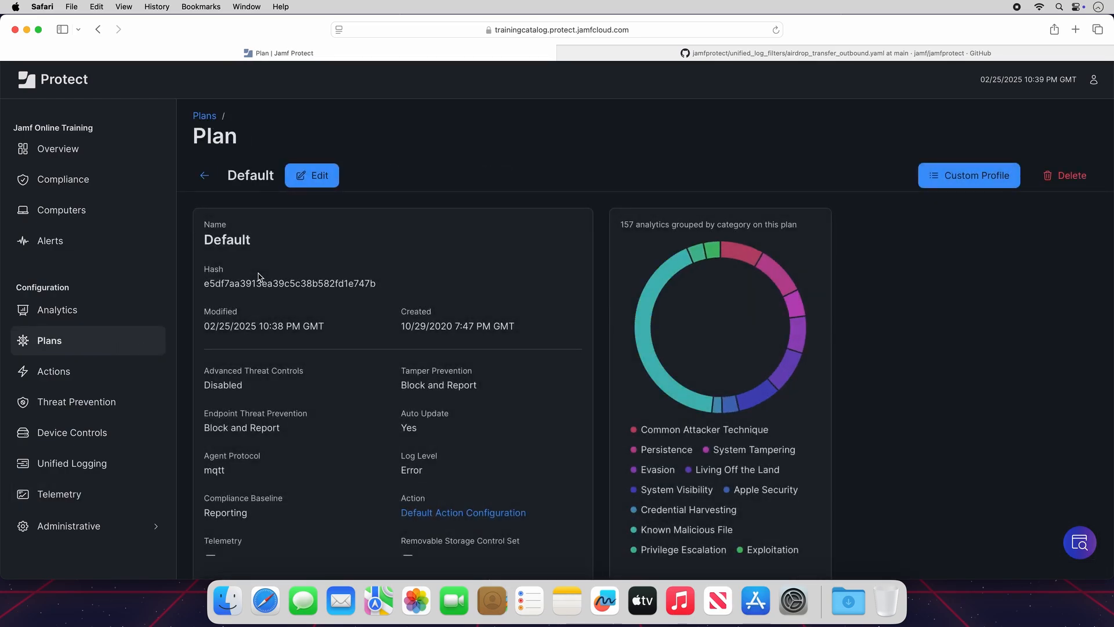
pyautogui.click(331, 184)
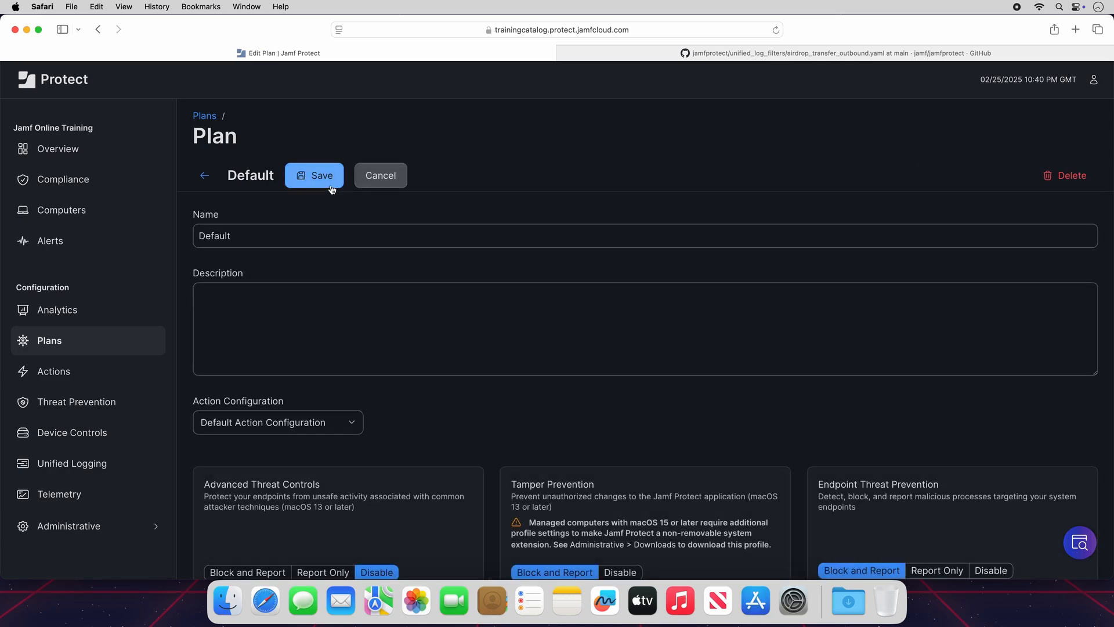
pyautogui.scroll(-5, 478, 414)
pyautogui.scroll(-10, 478, 414)
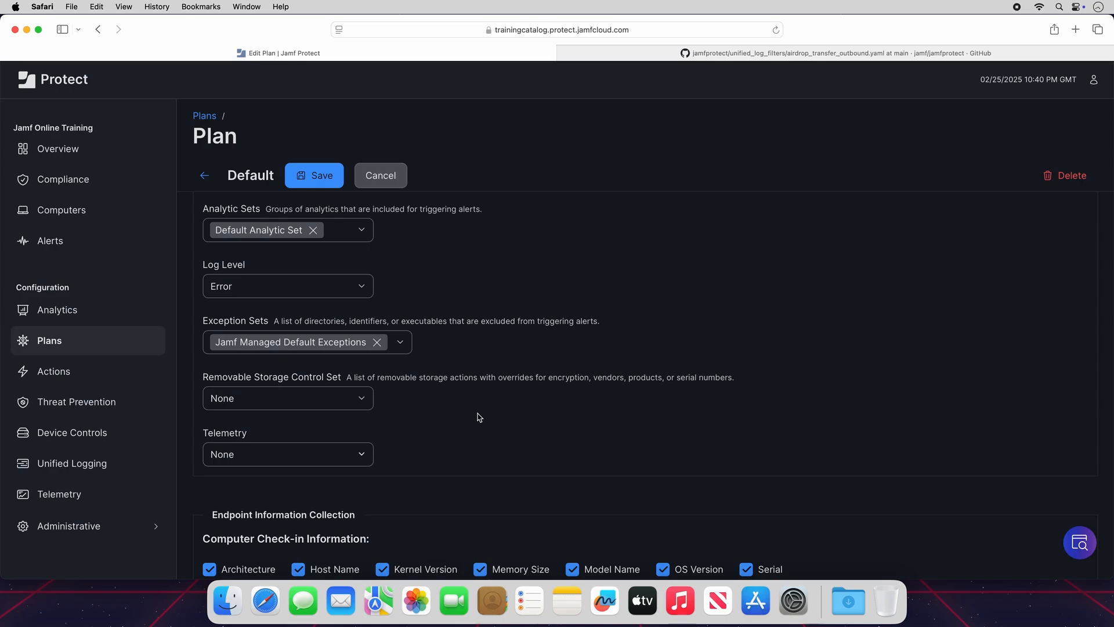
pyautogui.click(366, 460)
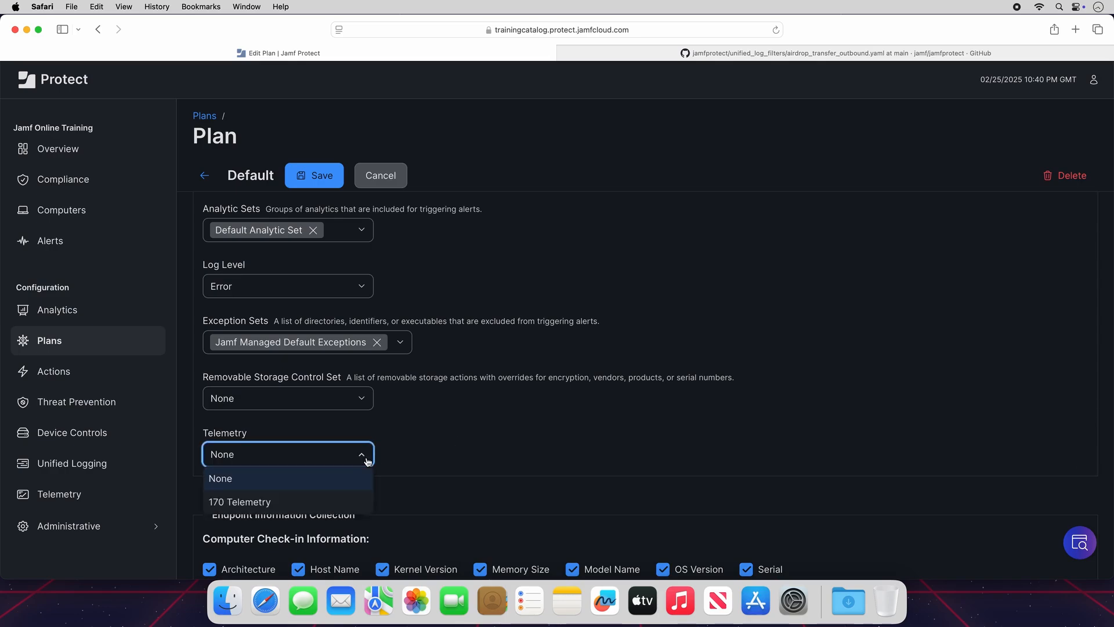
pyautogui.click(366, 501)
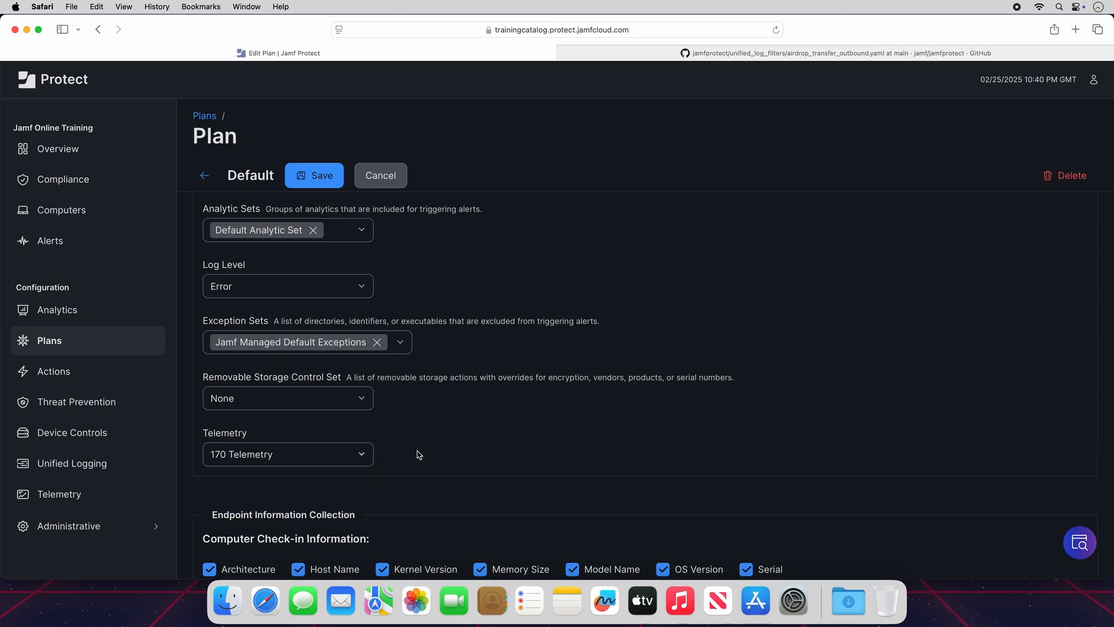
pyautogui.click(331, 177)
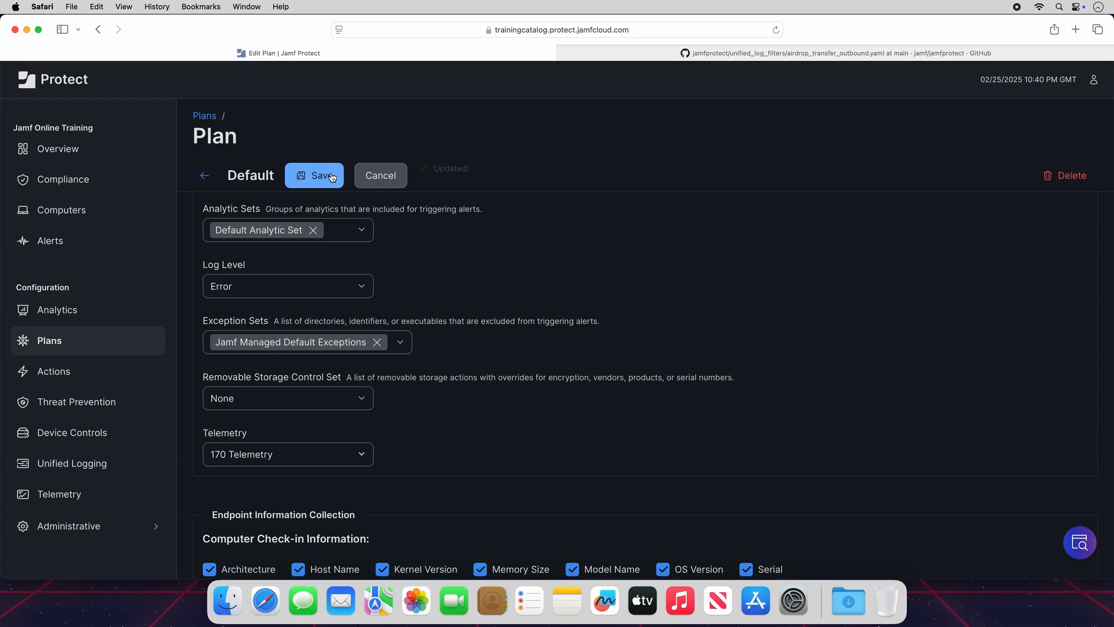
# Return to the list of plans and reopen the Default plan to review its details.
pyautogui.click(206, 176)
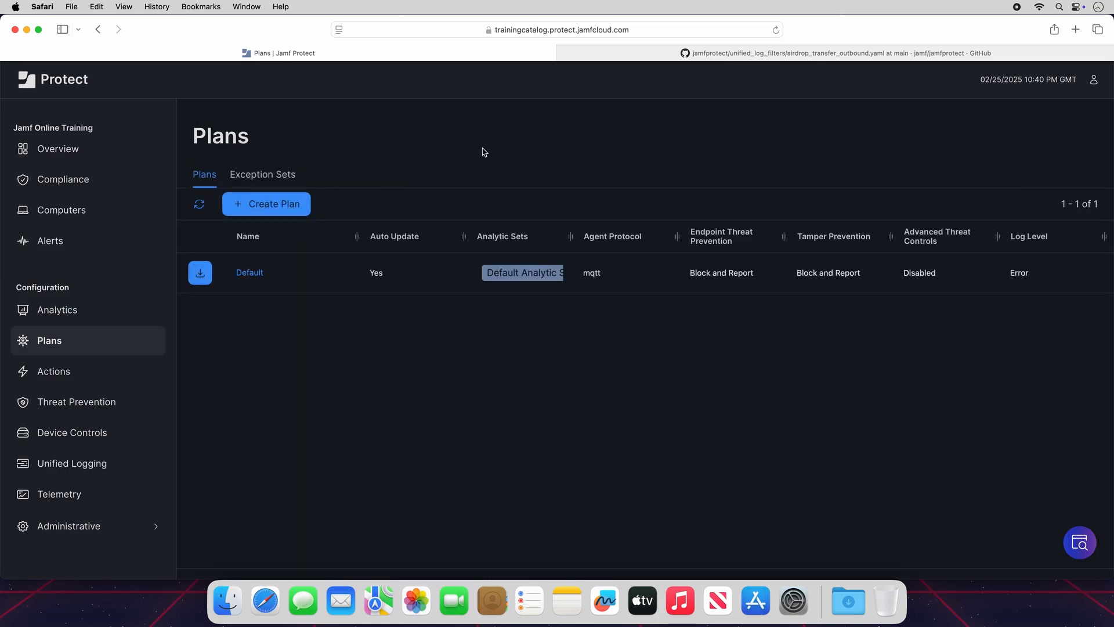
pyautogui.click(255, 272)
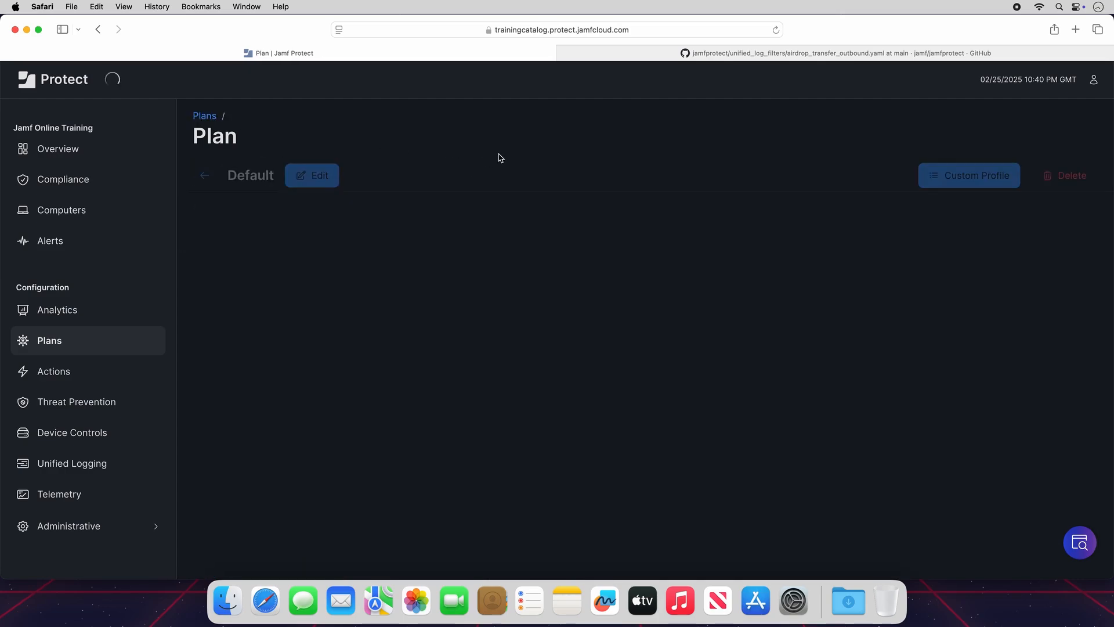